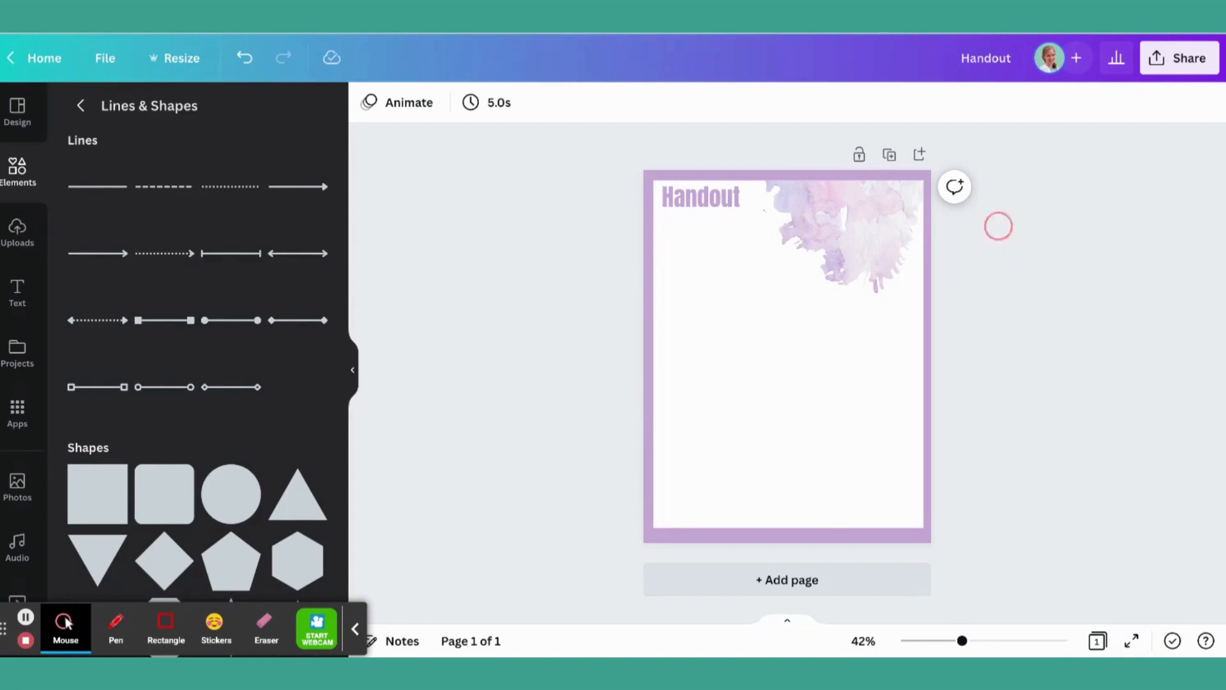
Add a subheading to the page reading "Instructions instructions instructions"
left_click(18, 290)
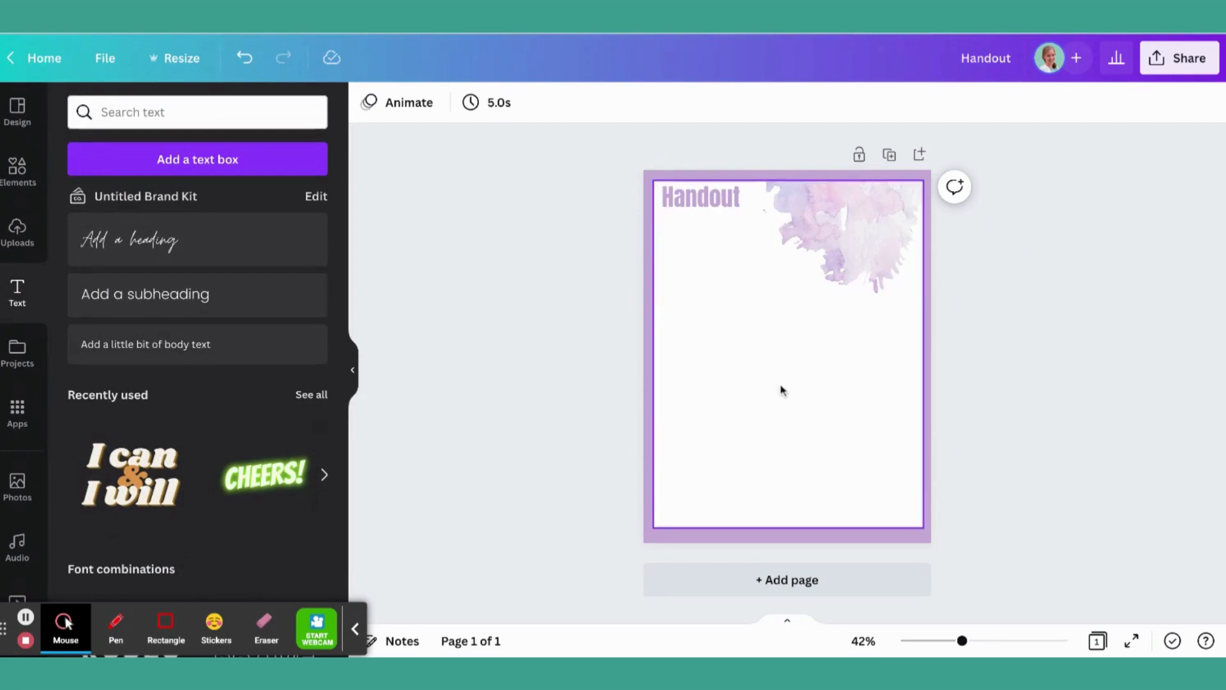
left_click(175, 296)
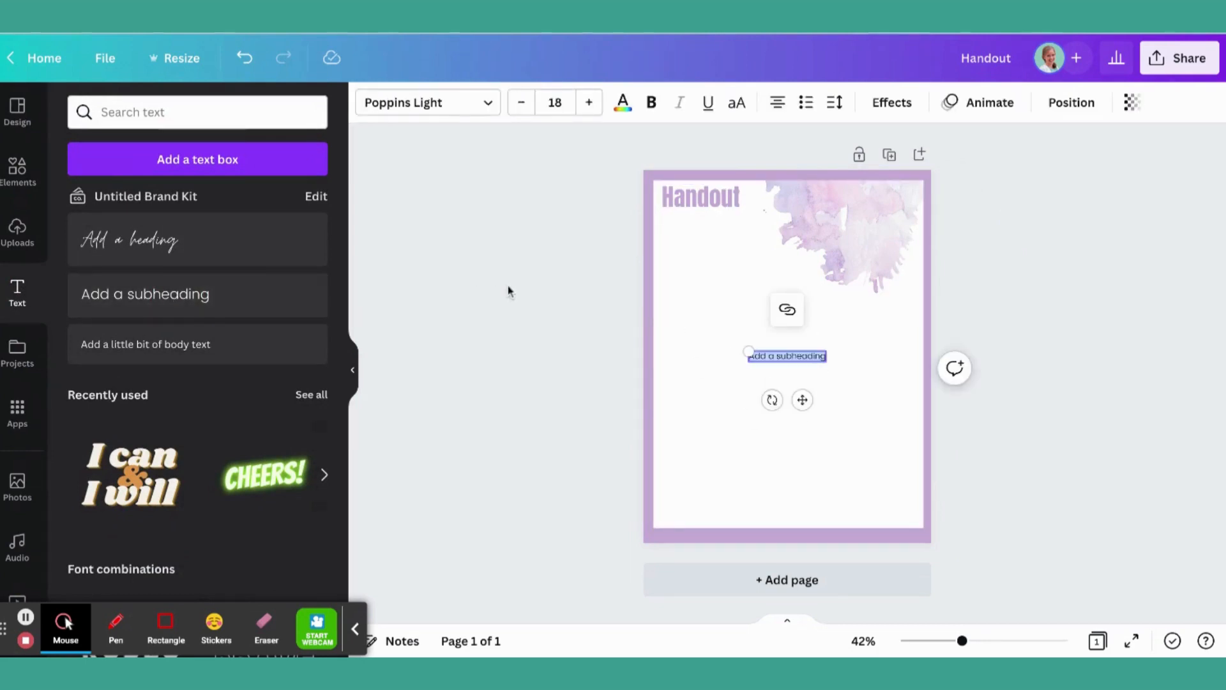
type("Instruc")
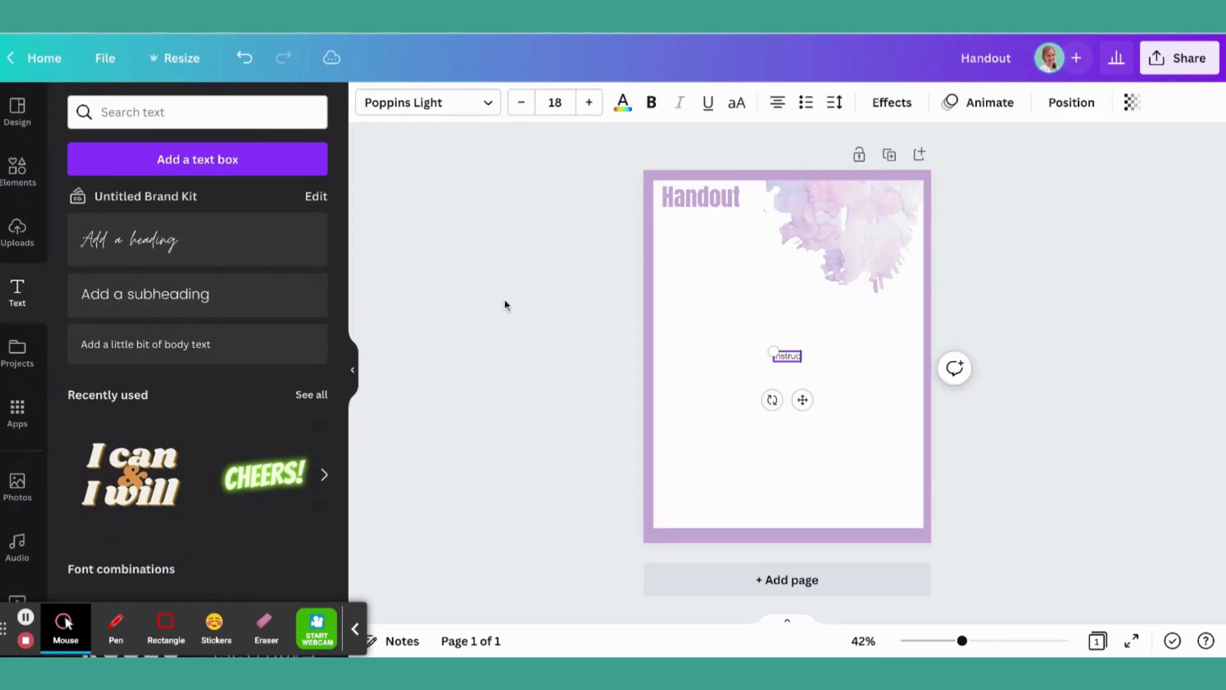
type("tions instructions instructions")
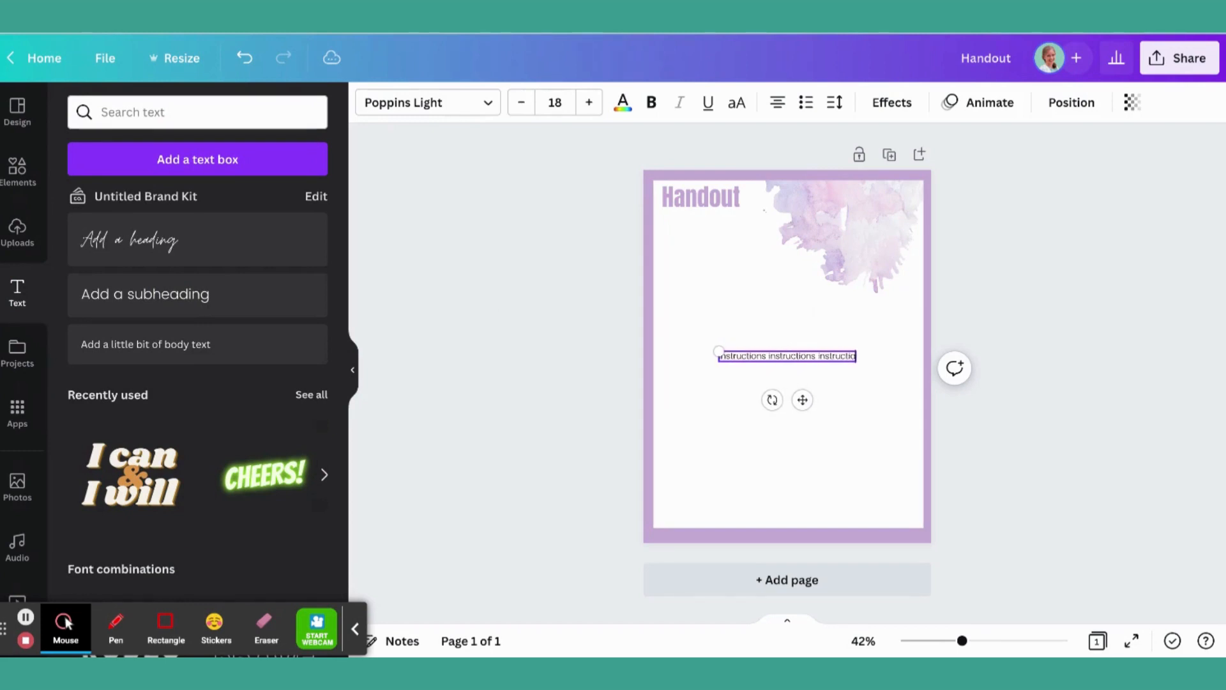
Place the instructions text directly under the Handout title and reduce its font size to 12
left_click_drag(802, 400, 751, 259)
left_click(520, 105)
left_click(519, 108)
left_click(519, 109)
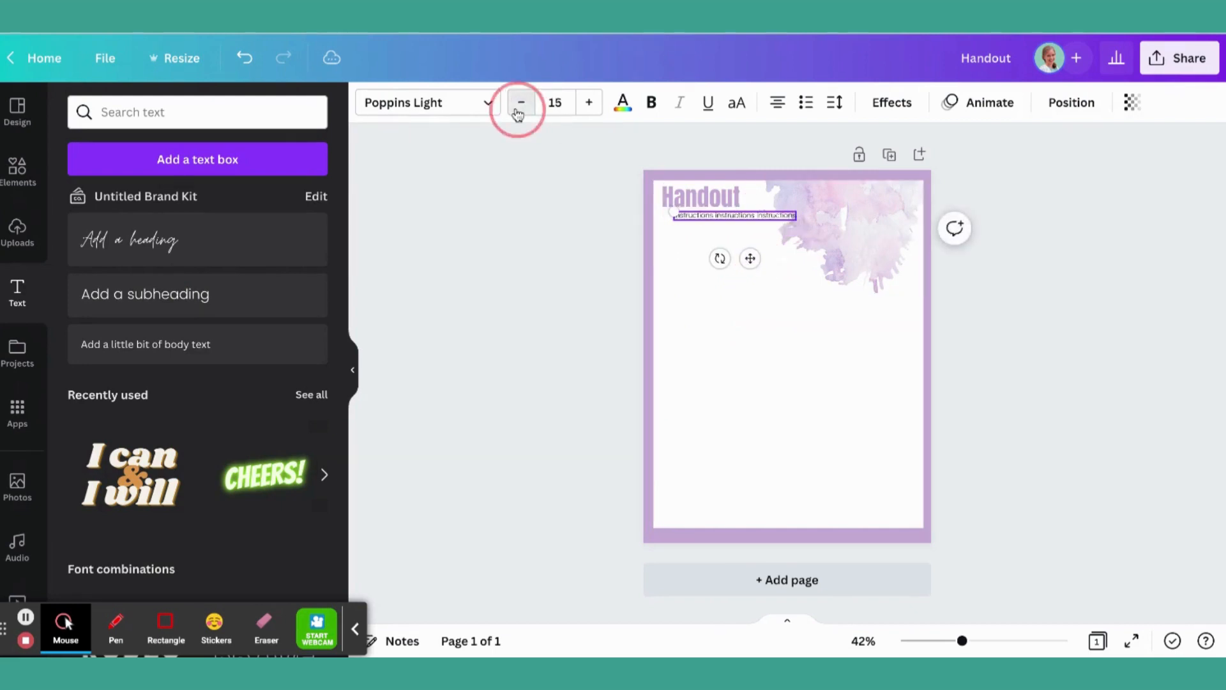
left_click(517, 111)
left_click(518, 112)
left_click(518, 112)
left_click_drag(750, 257, 728, 261)
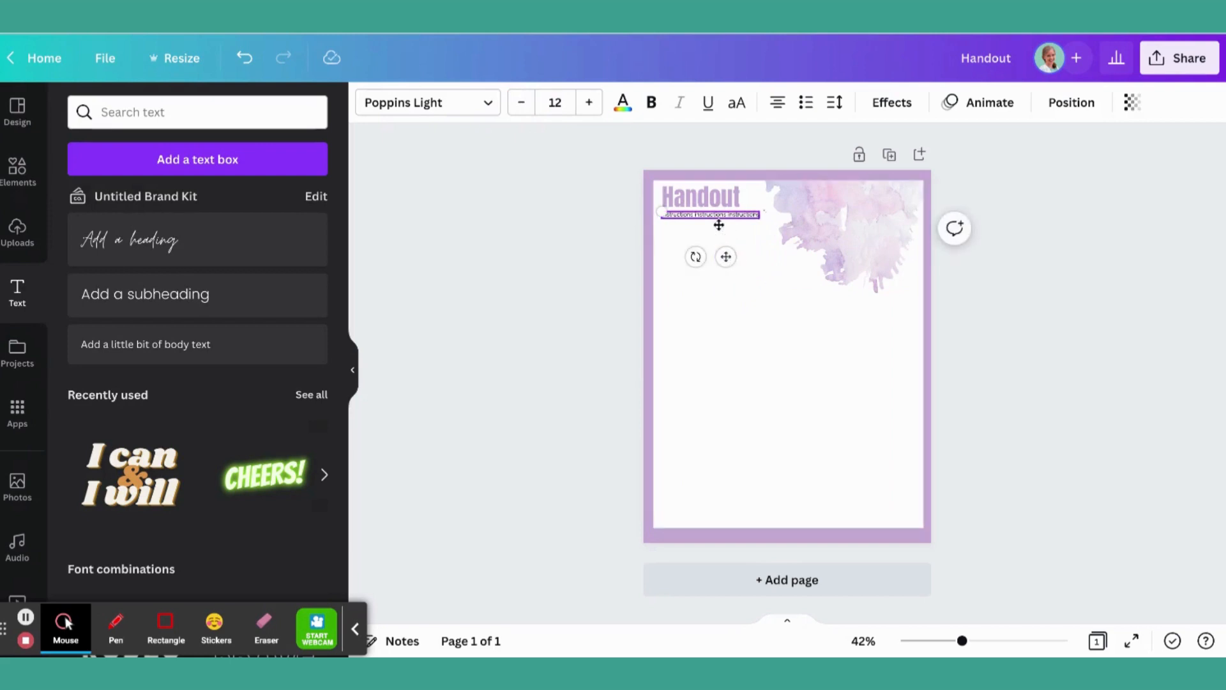
left_click(1059, 287)
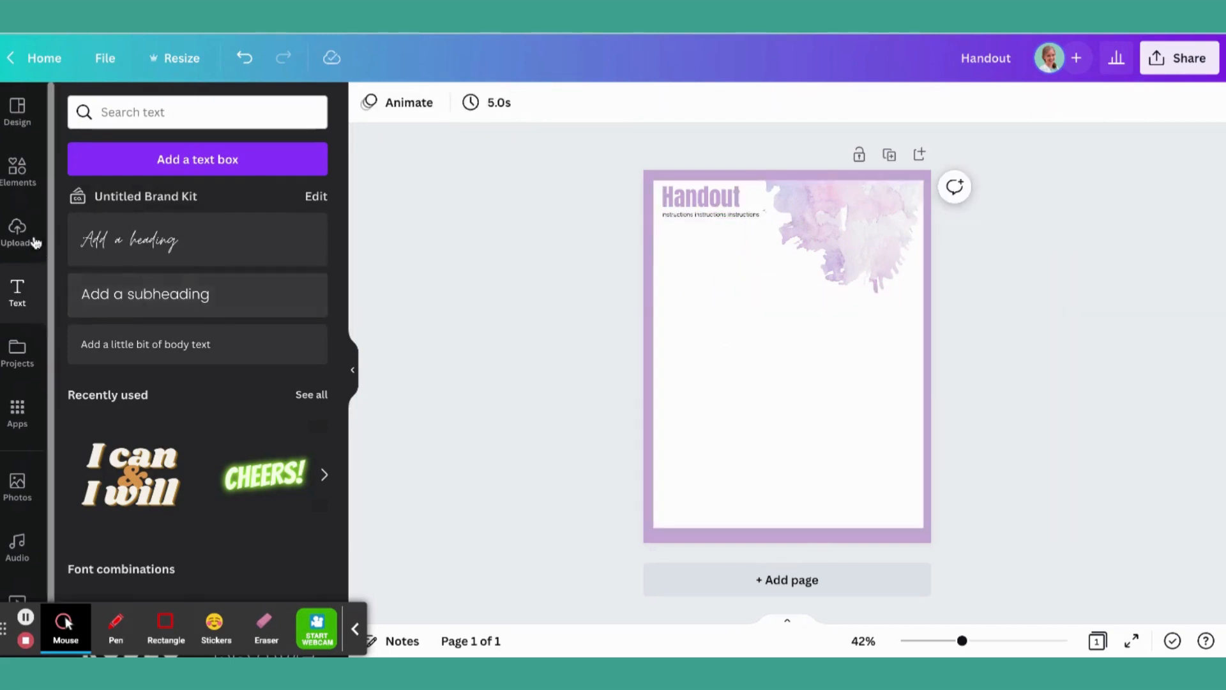
Add a dashed line across the middle of the page, stretched to nearly the full width inside the border
left_click(17, 168)
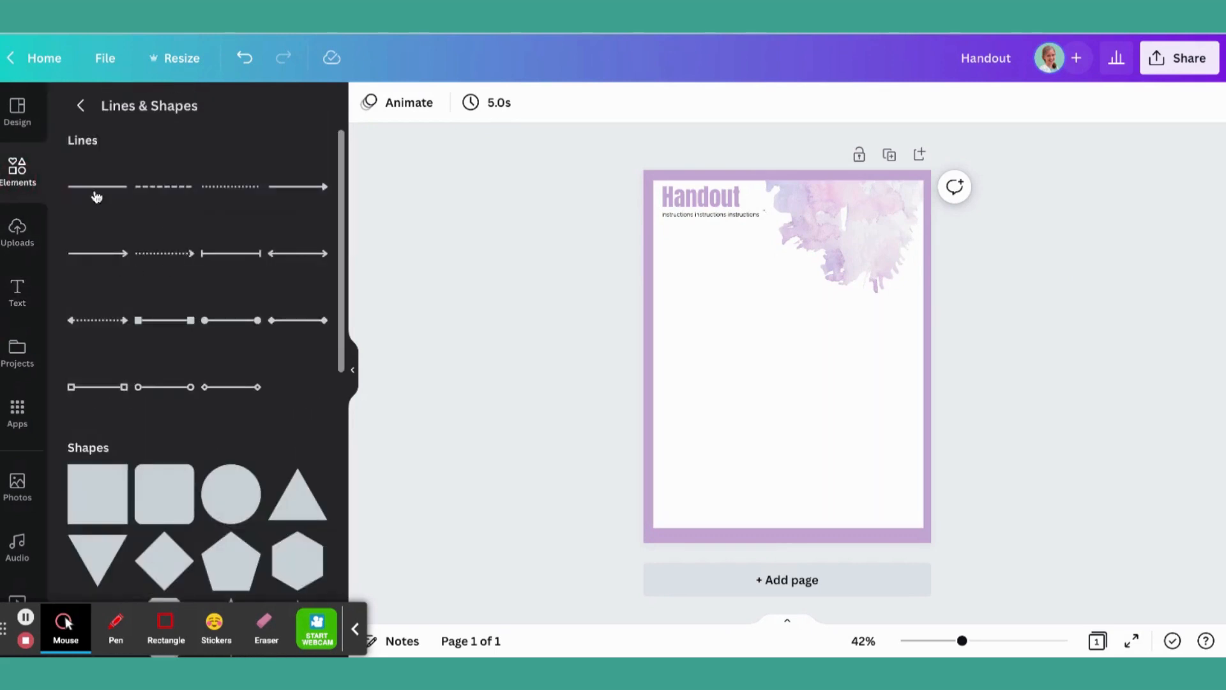
left_click(163, 198)
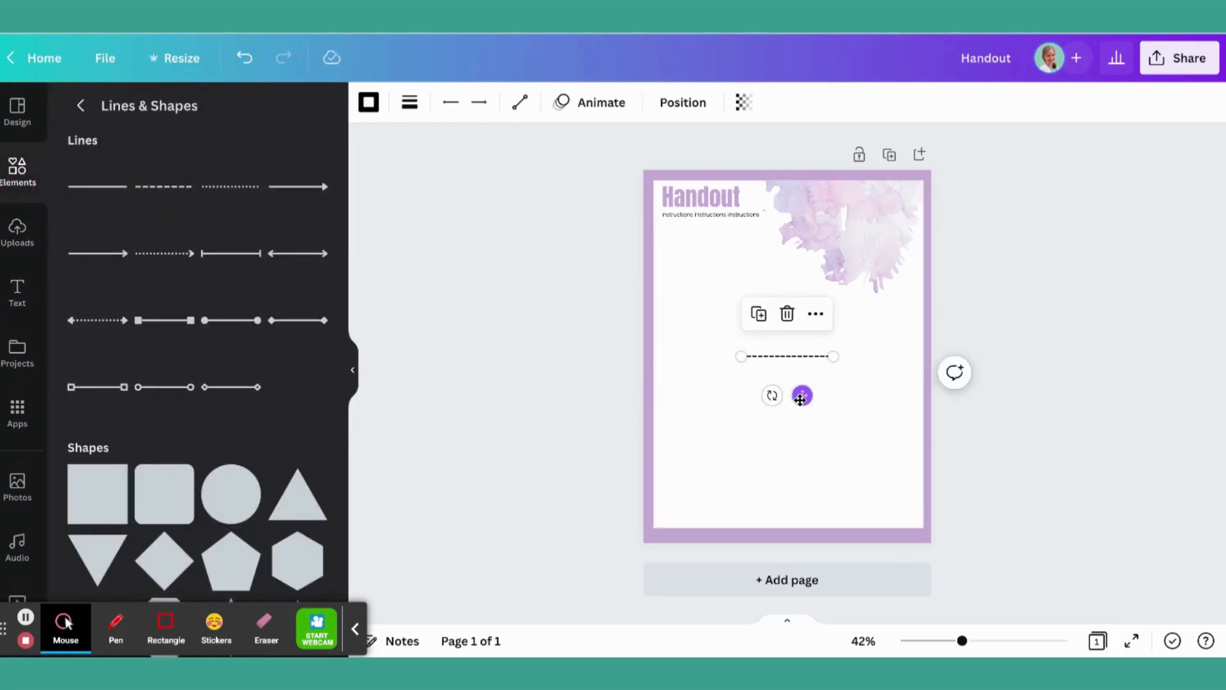
left_click_drag(803, 394, 719, 372)
left_click_drag(757, 331, 902, 332)
Recolor the dashed line with the darkest purple from the photo colors
left_click(368, 102)
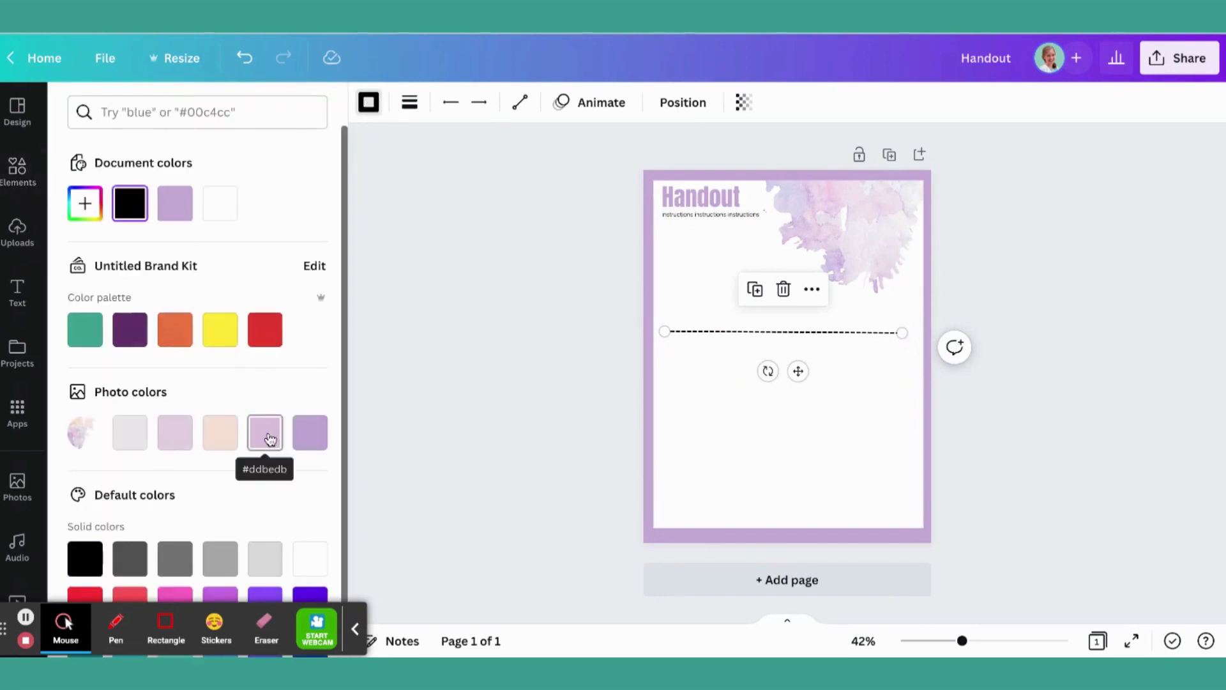
left_click(309, 435)
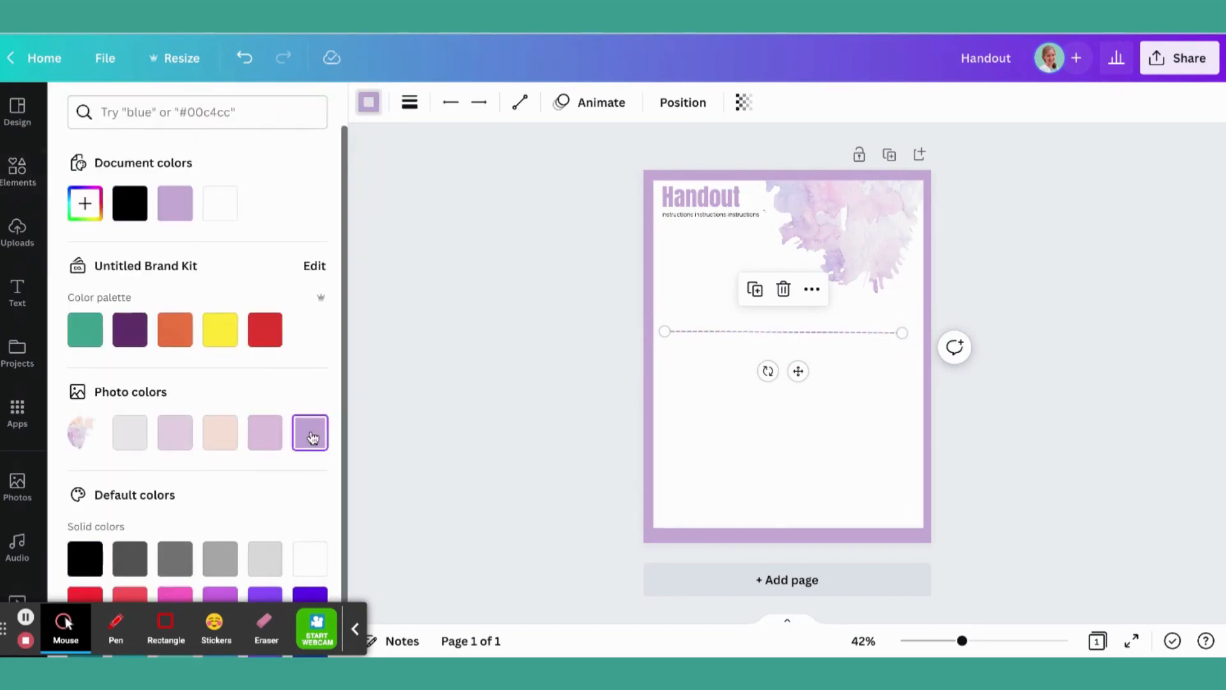
left_click(1015, 289)
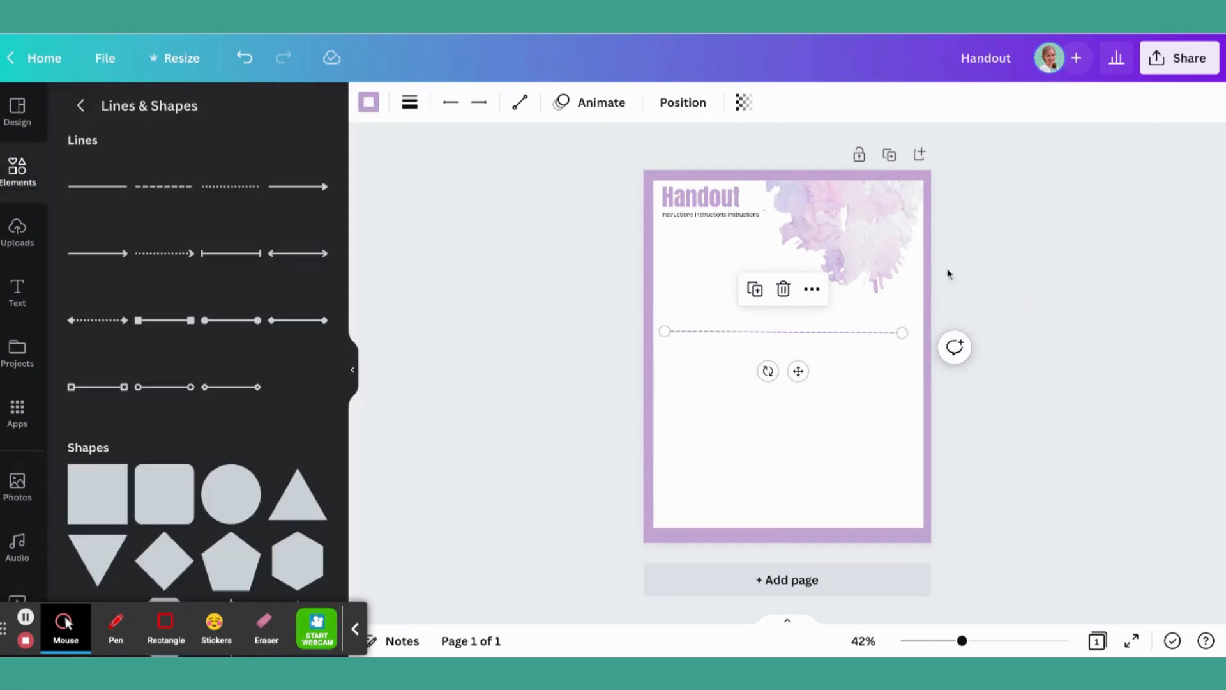
Duplicate the instructions text and place the copy just below the dashed line
left_click(724, 216)
left_click(682, 171)
left_click_drag(732, 264, 794, 393)
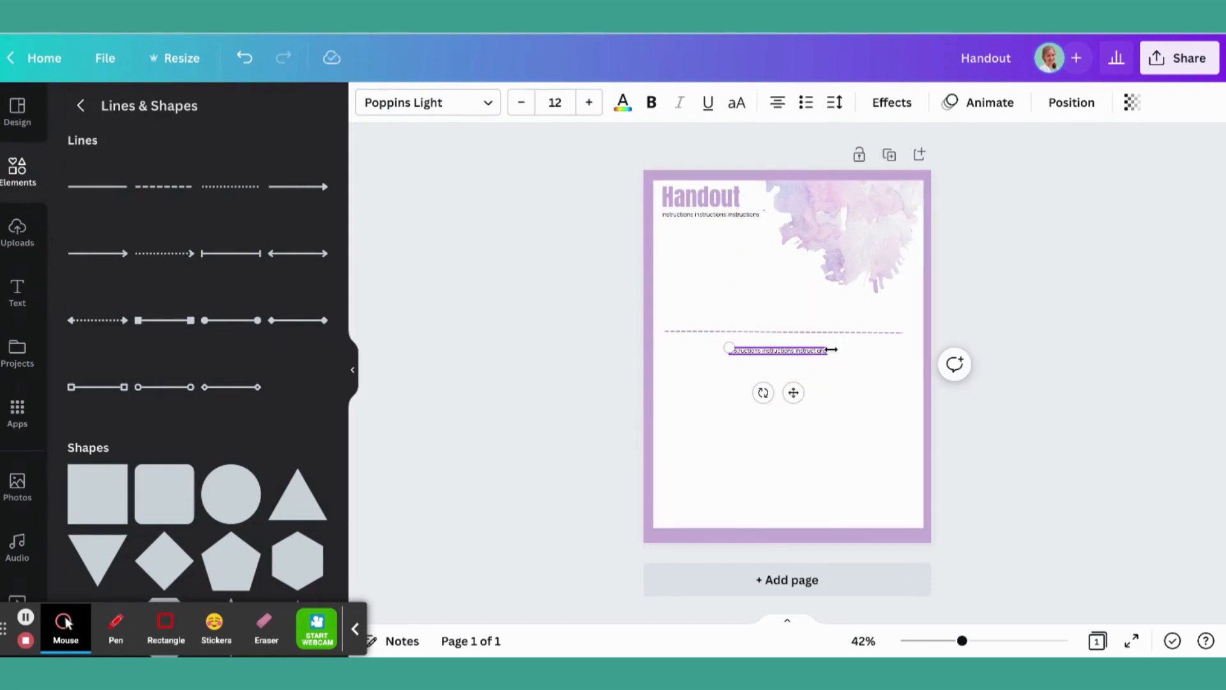
Fill the lower text box with several lines of repeated "instructions" and narrow it to fit inside the page border
left_click_drag(833, 350, 693, 350)
key("ctrl+c")
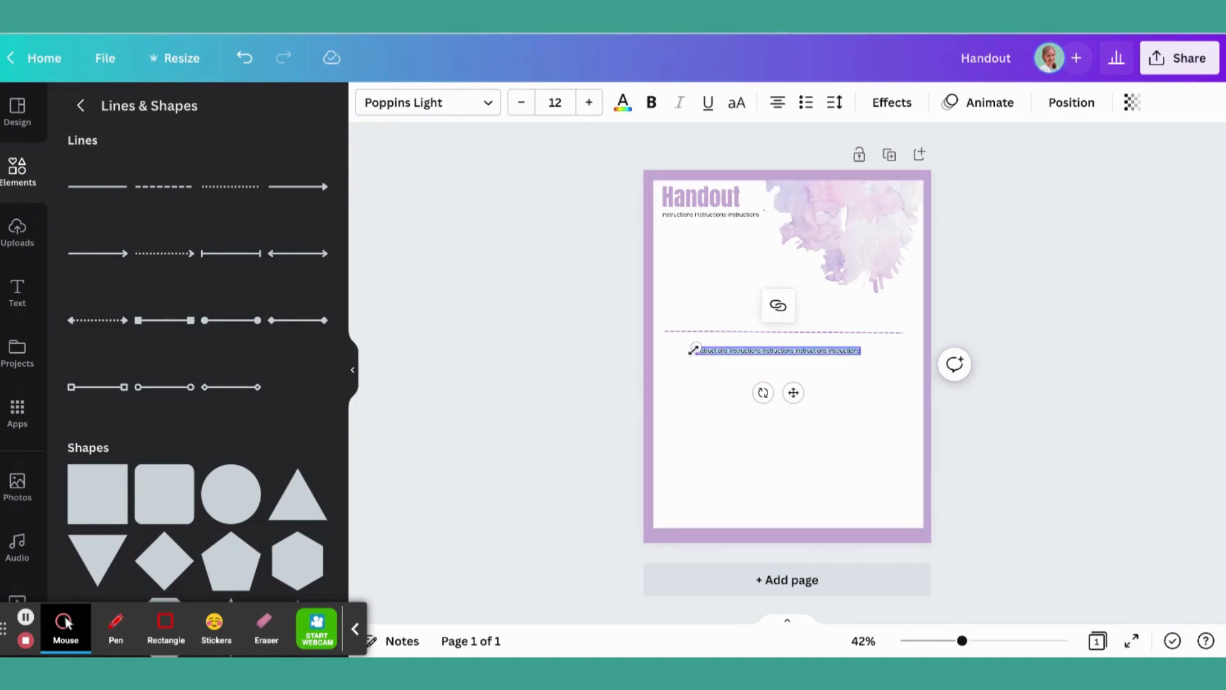
left_click(852, 351)
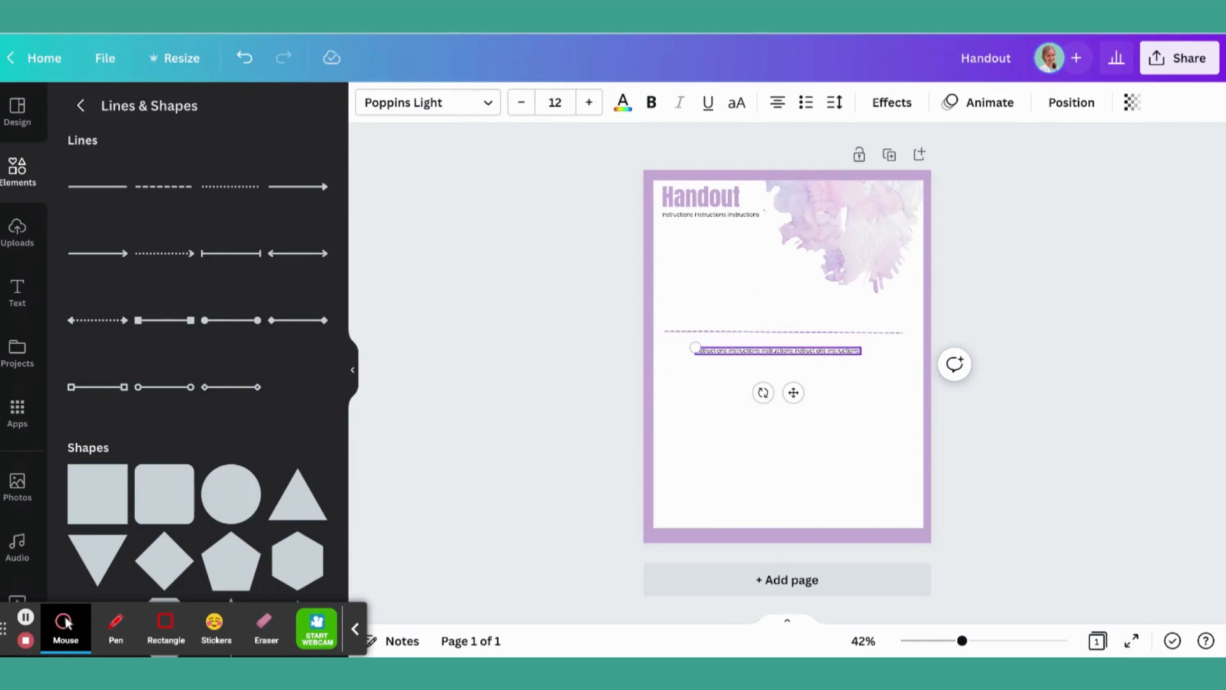
key("ctrl+v")
key("ctrl+v")
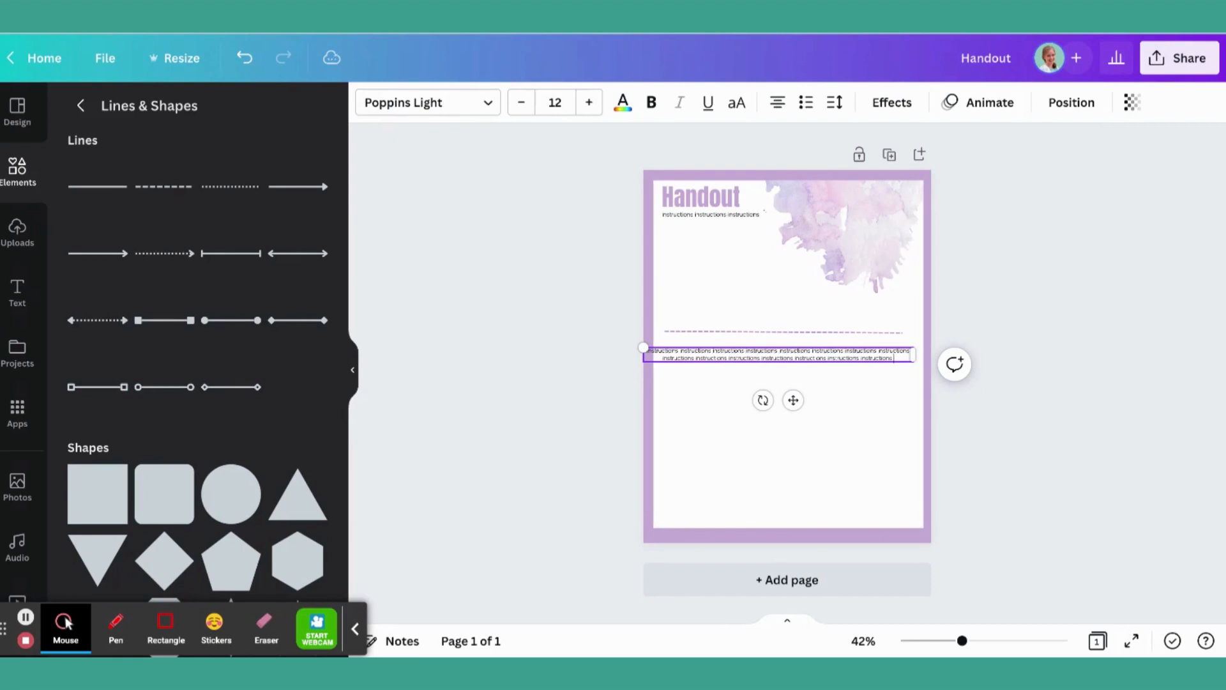
key("ctrl+v")
key("ctrl+v")
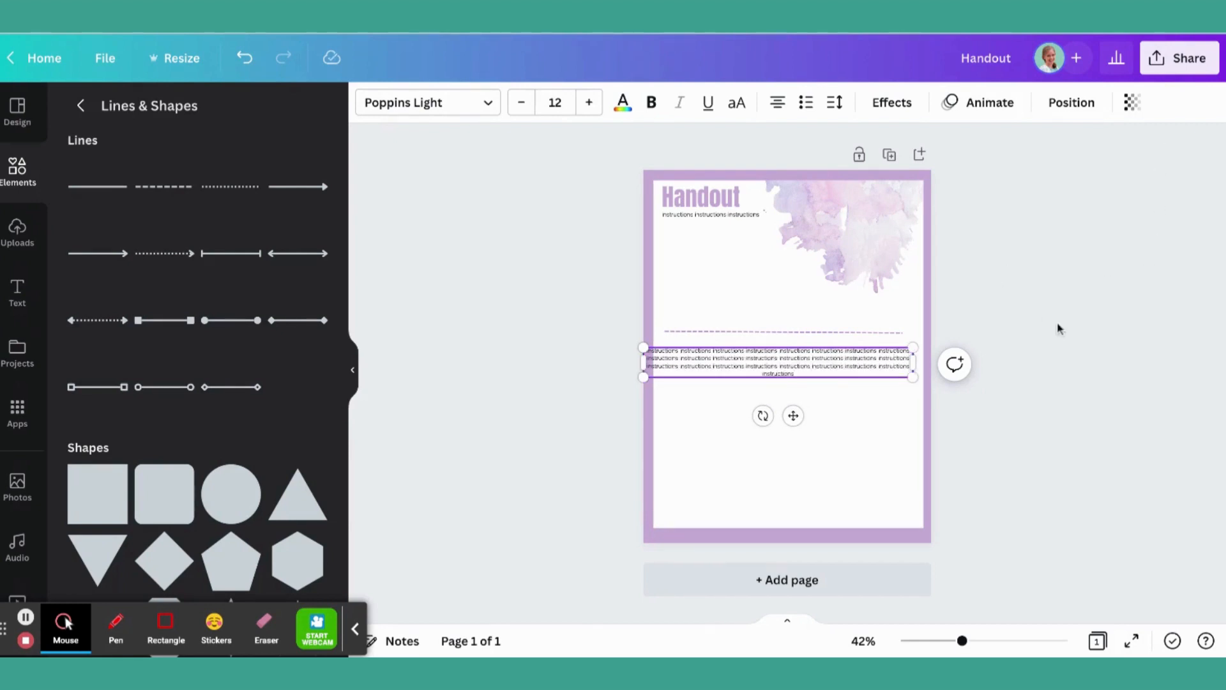
left_click_drag(644, 362, 664, 362)
left_click(1007, 414)
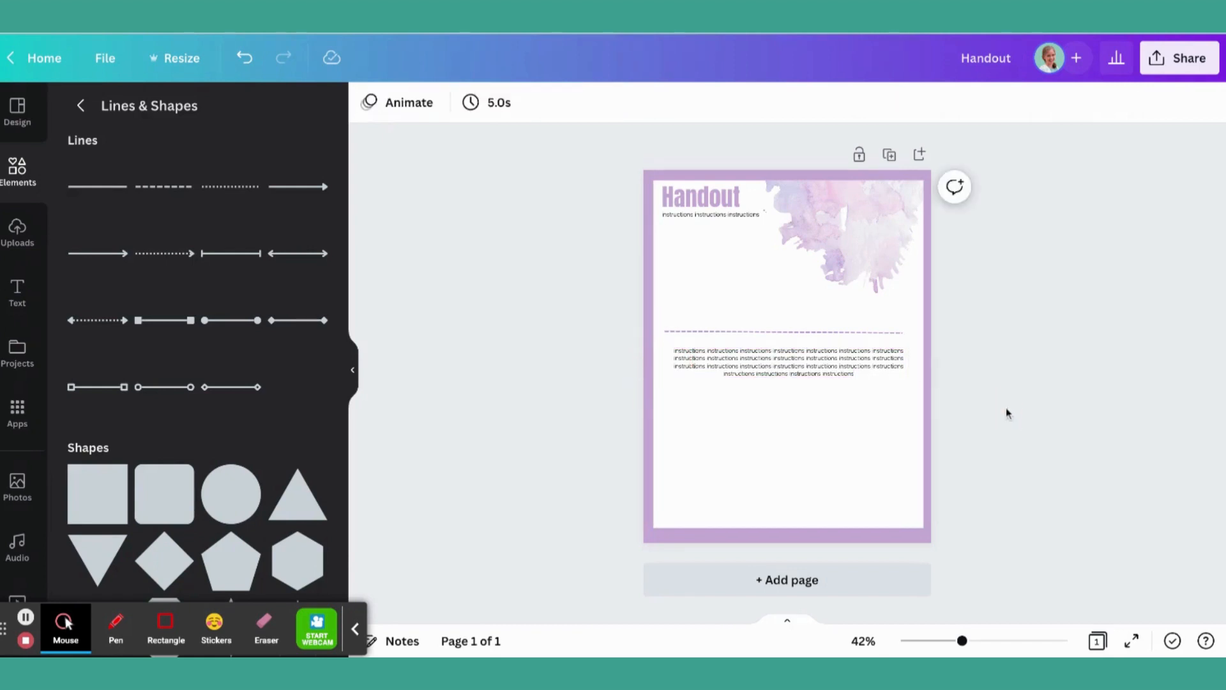
Search the elements for "headphones" and place the solid headphones graphic, reduced in size, in the page's lower-left corner
left_click(19, 172)
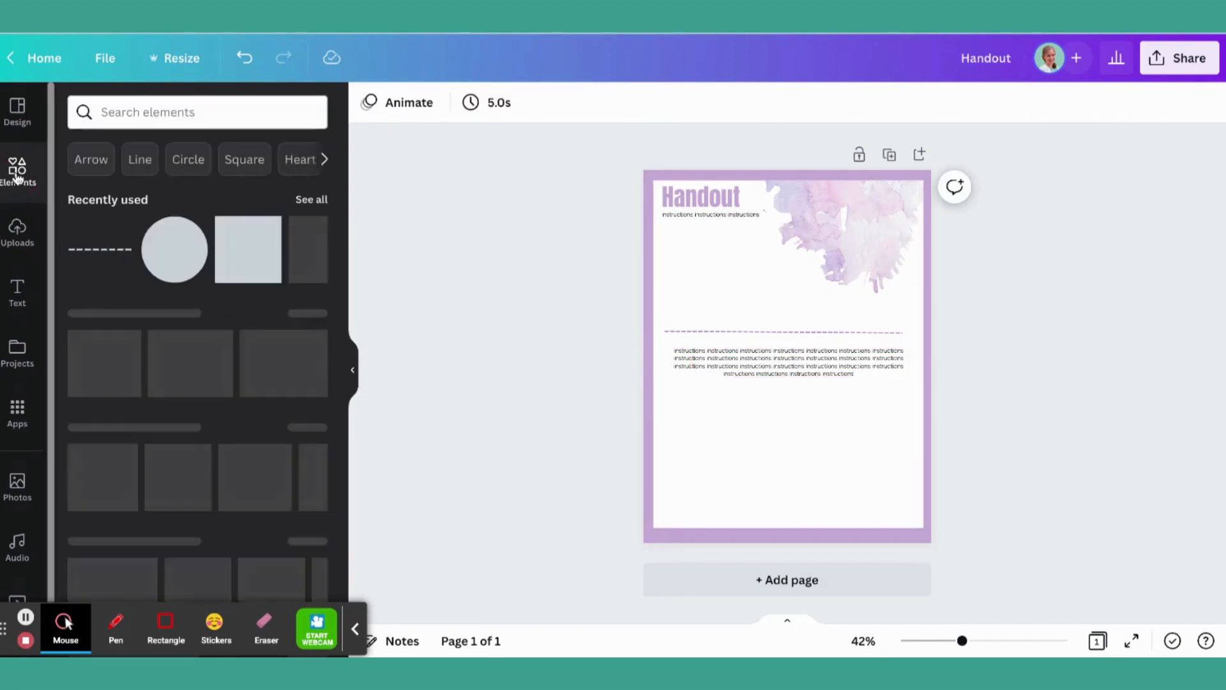
left_click(182, 113)
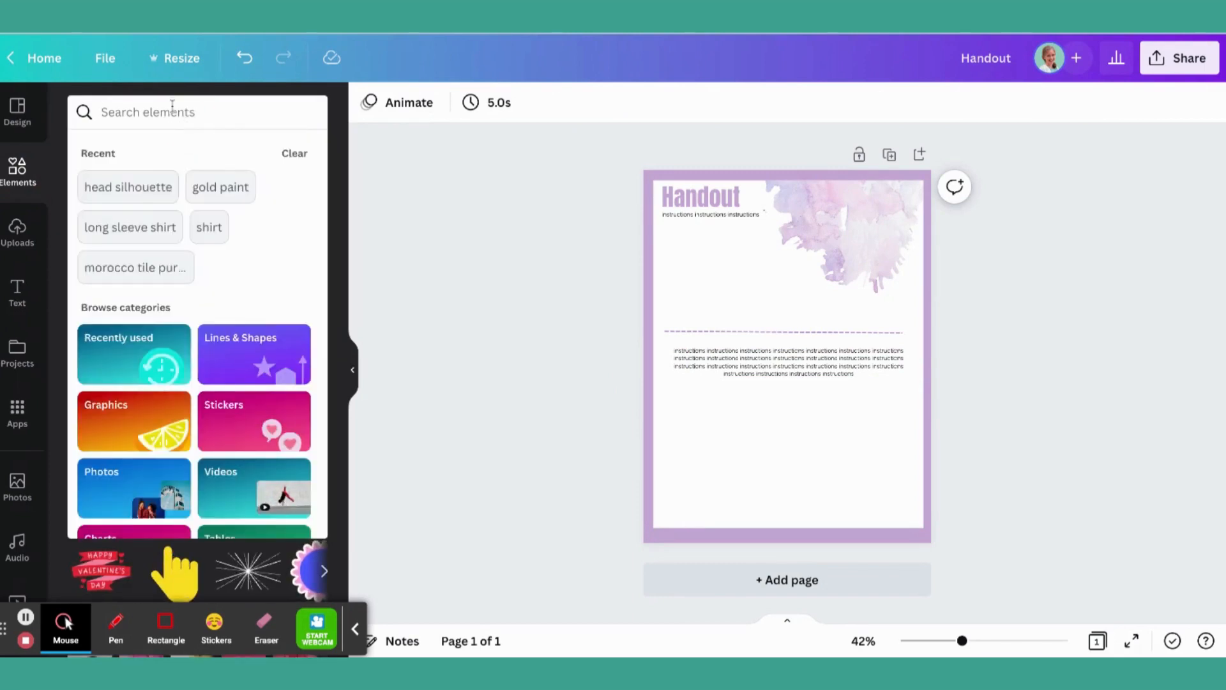
type("h")
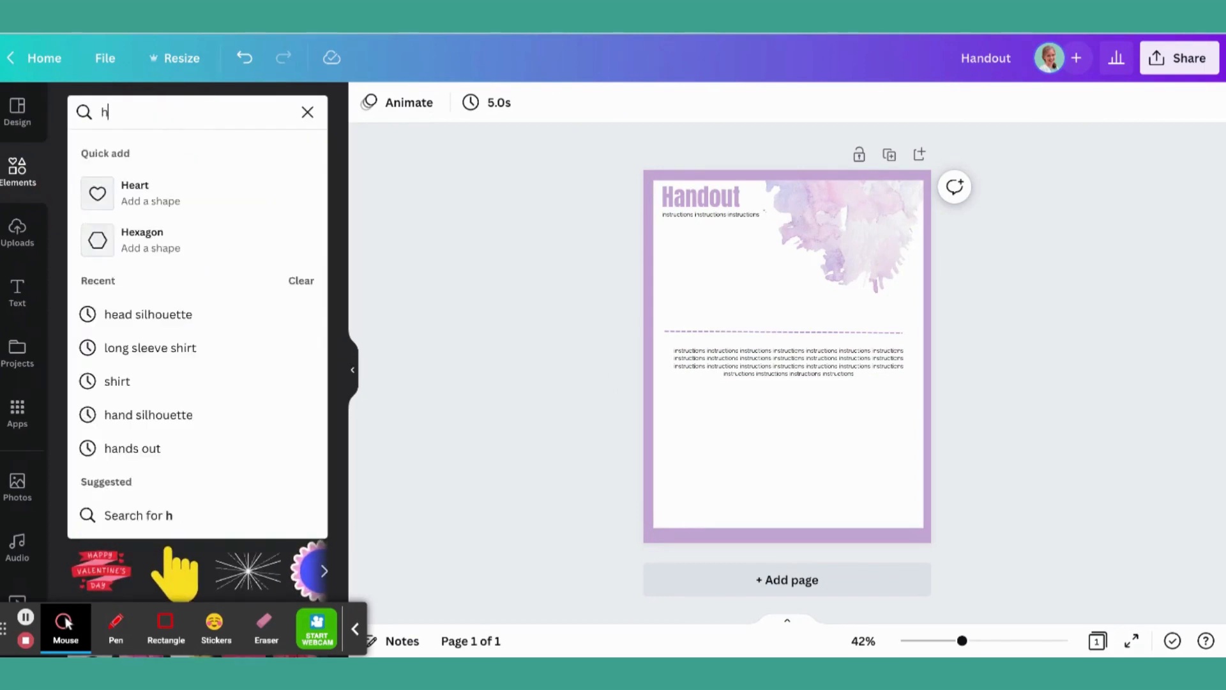
type("eadphones")
key("Return")
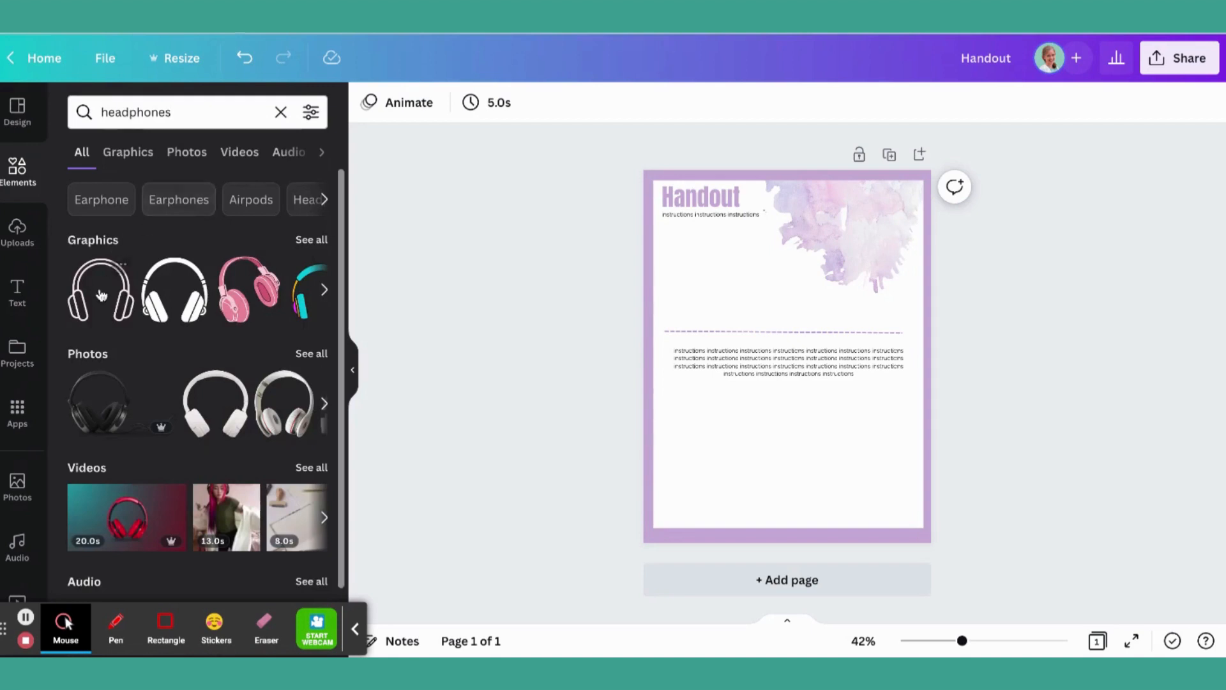
left_click(182, 309)
left_click_drag(732, 406, 690, 481)
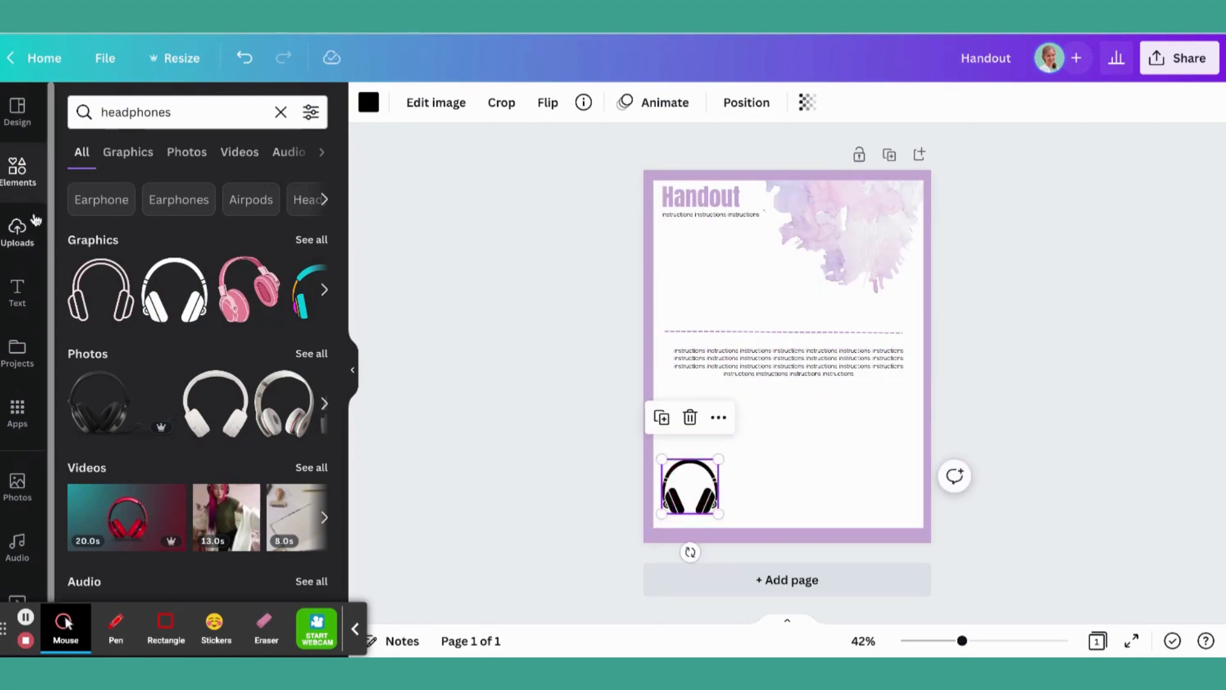
Search the elements for "circle" and place a solid white circle graphic over the headphones in the page's lower-left corner
left_click(185, 113)
left_click_drag(184, 112, 83, 112)
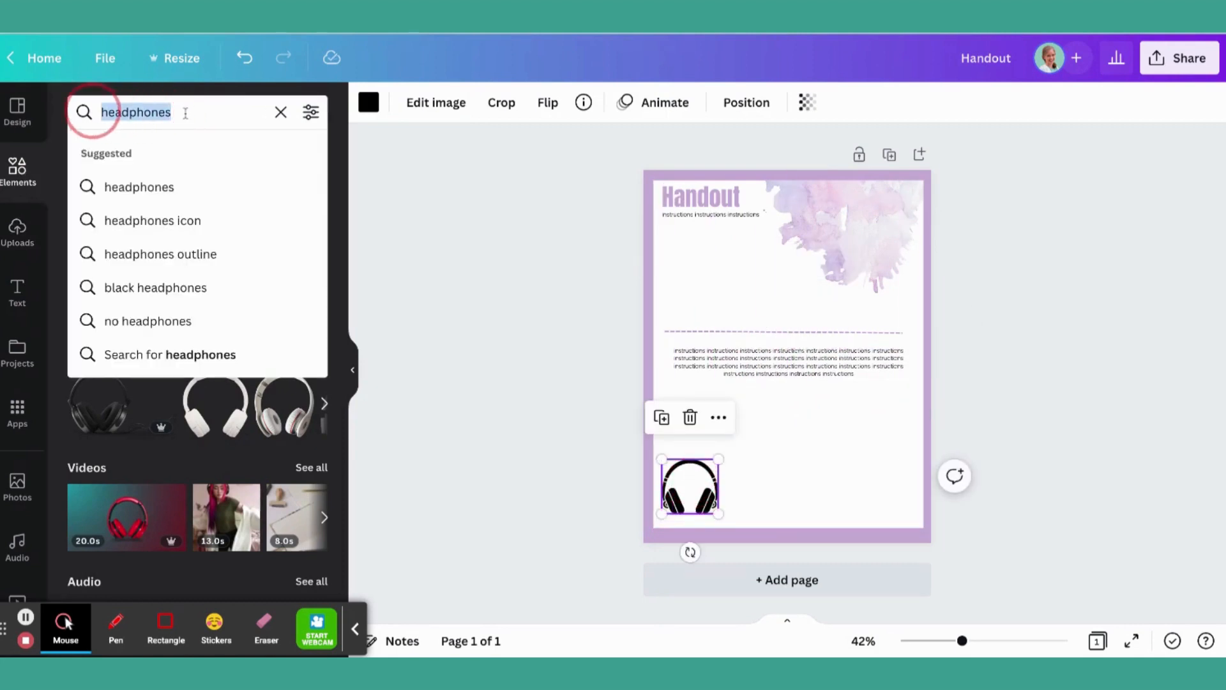
type("circle")
key("Return")
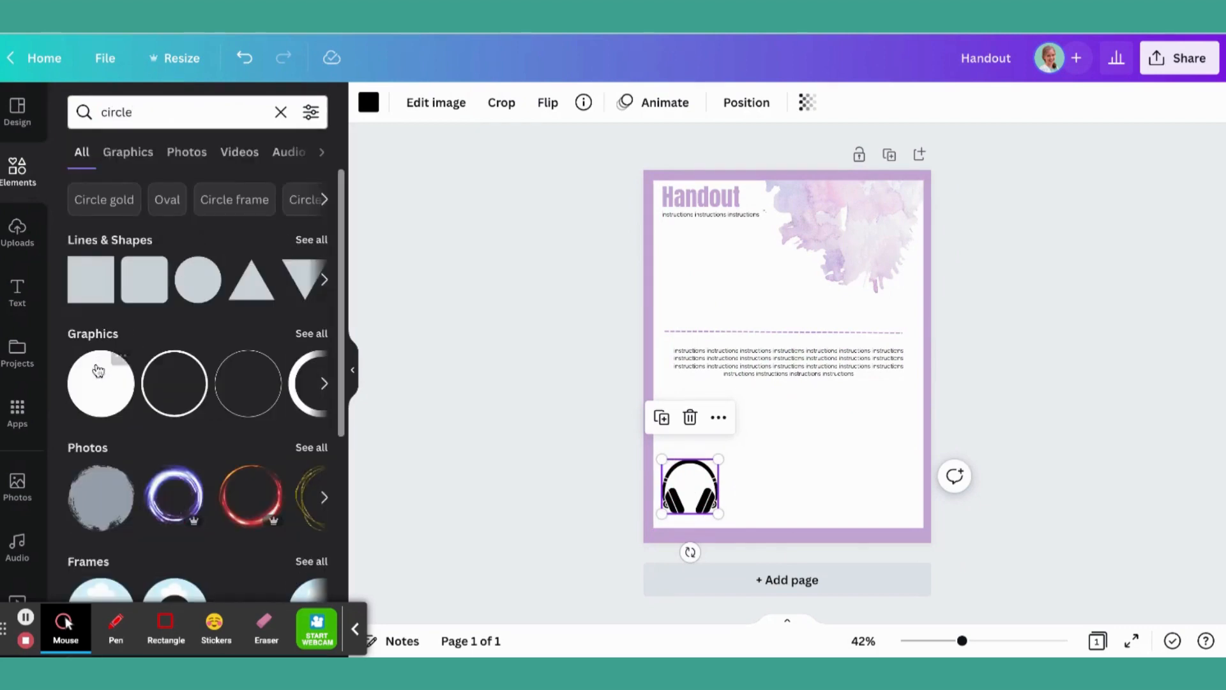
left_click(99, 365)
left_click_drag(816, 318, 710, 456)
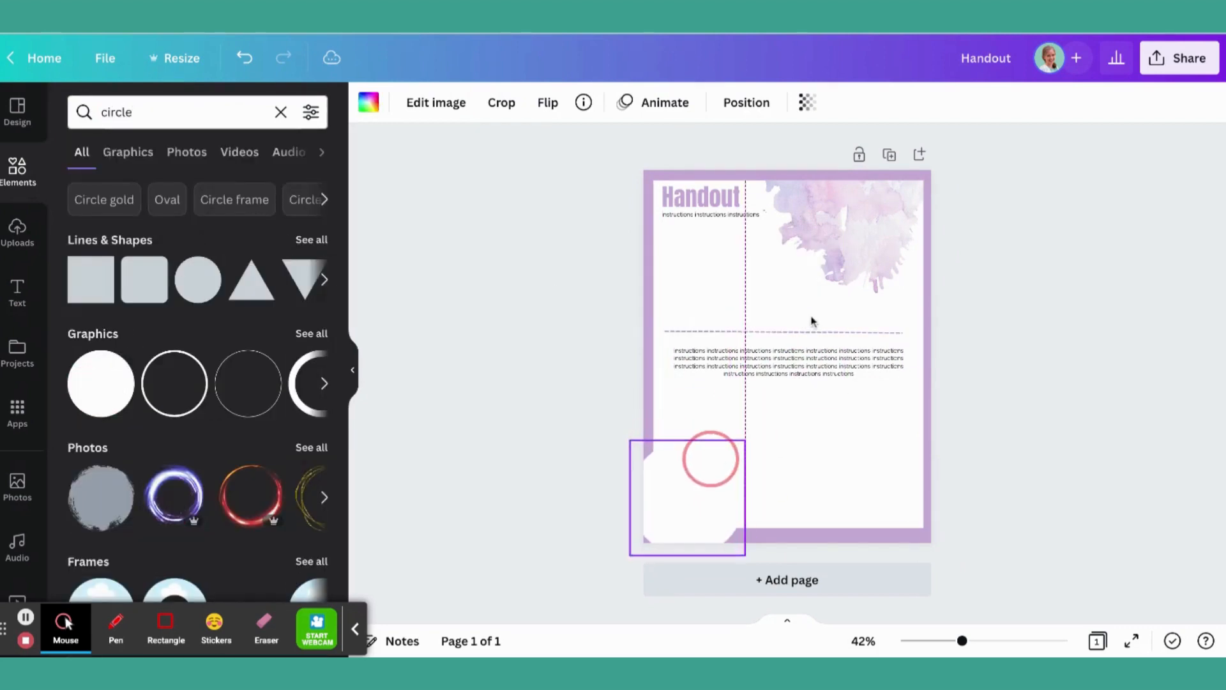
Color the circle peach from the photo colors and move it backward behind the headphones
left_click(367, 108)
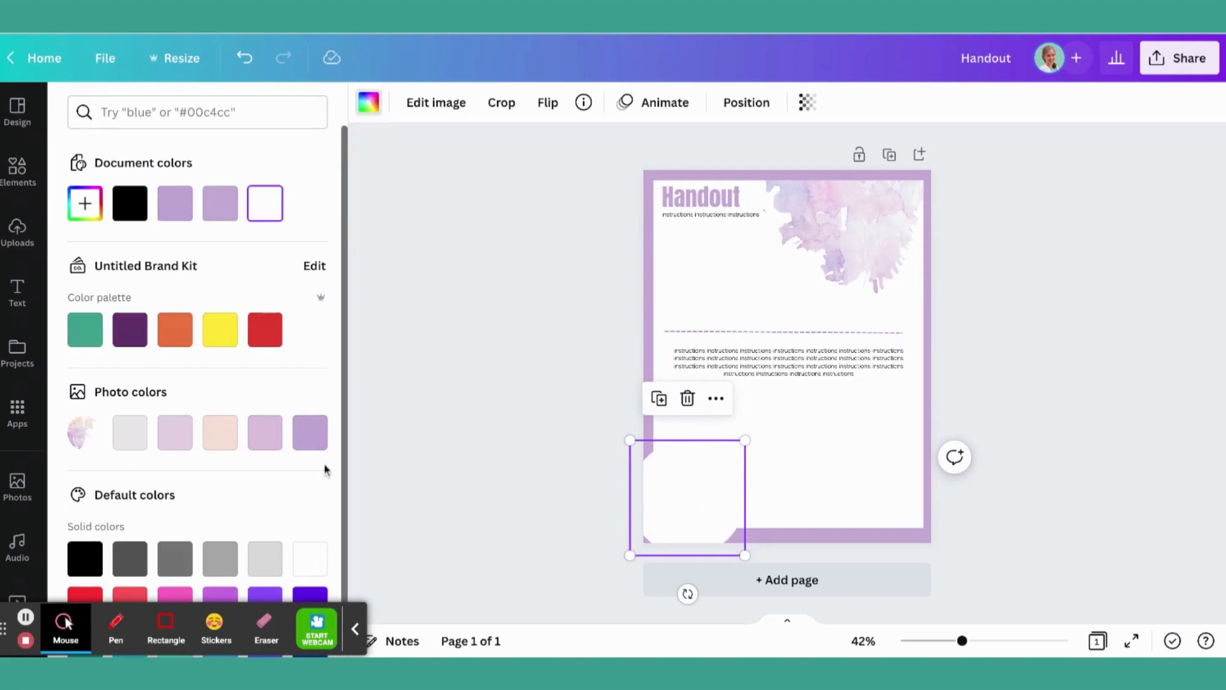
left_click(222, 435)
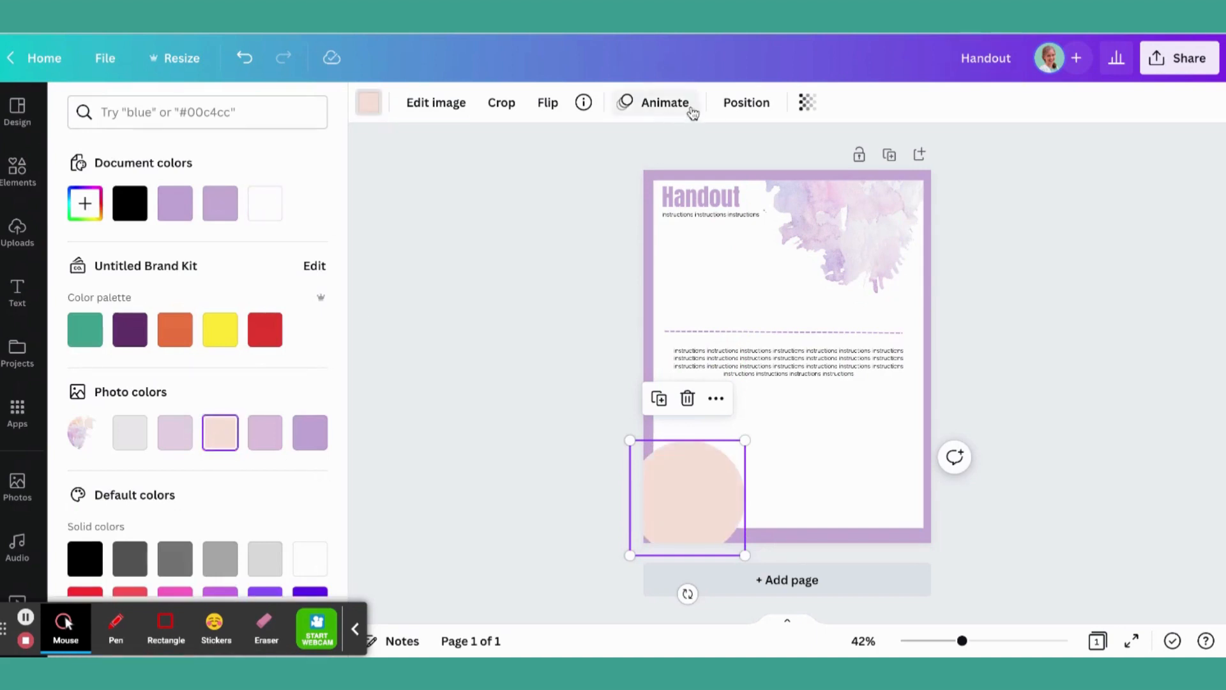
left_click(751, 110)
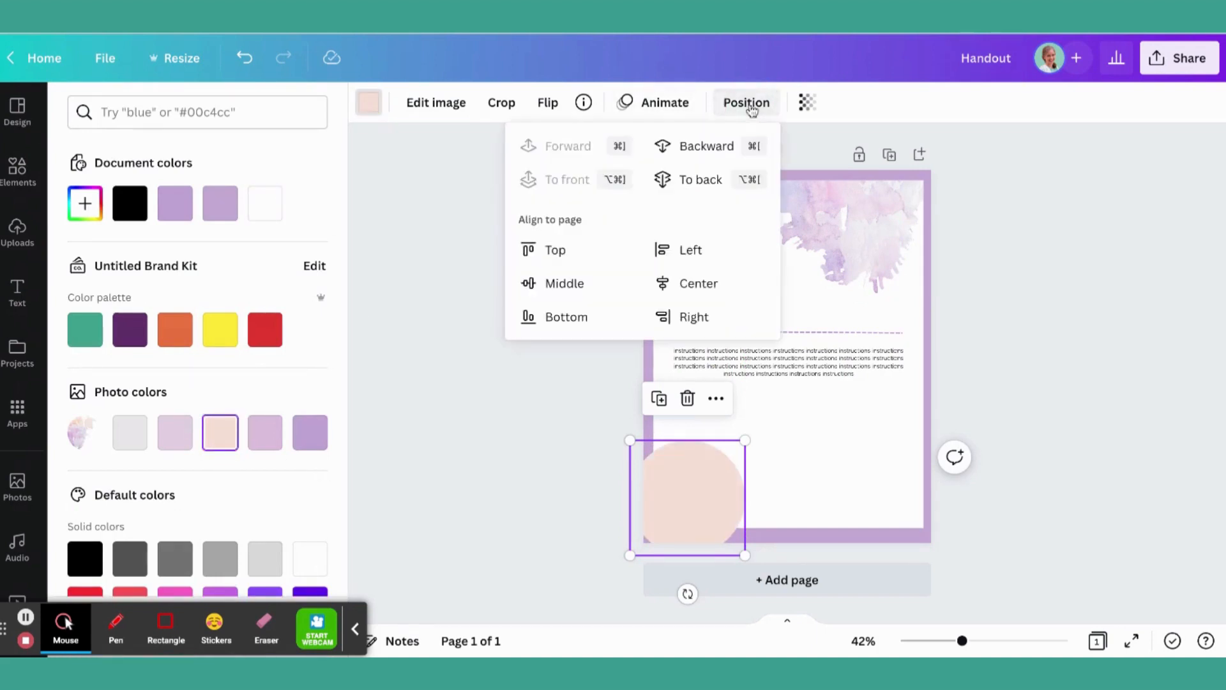
left_click(703, 148)
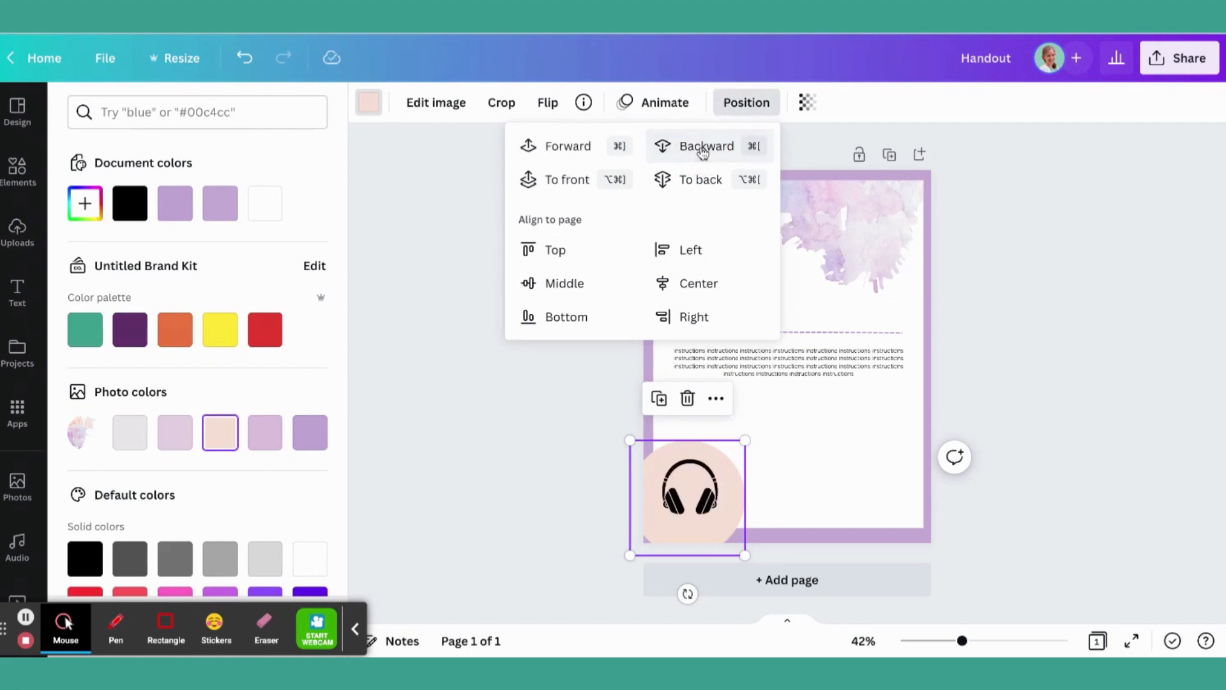
left_click(1028, 352)
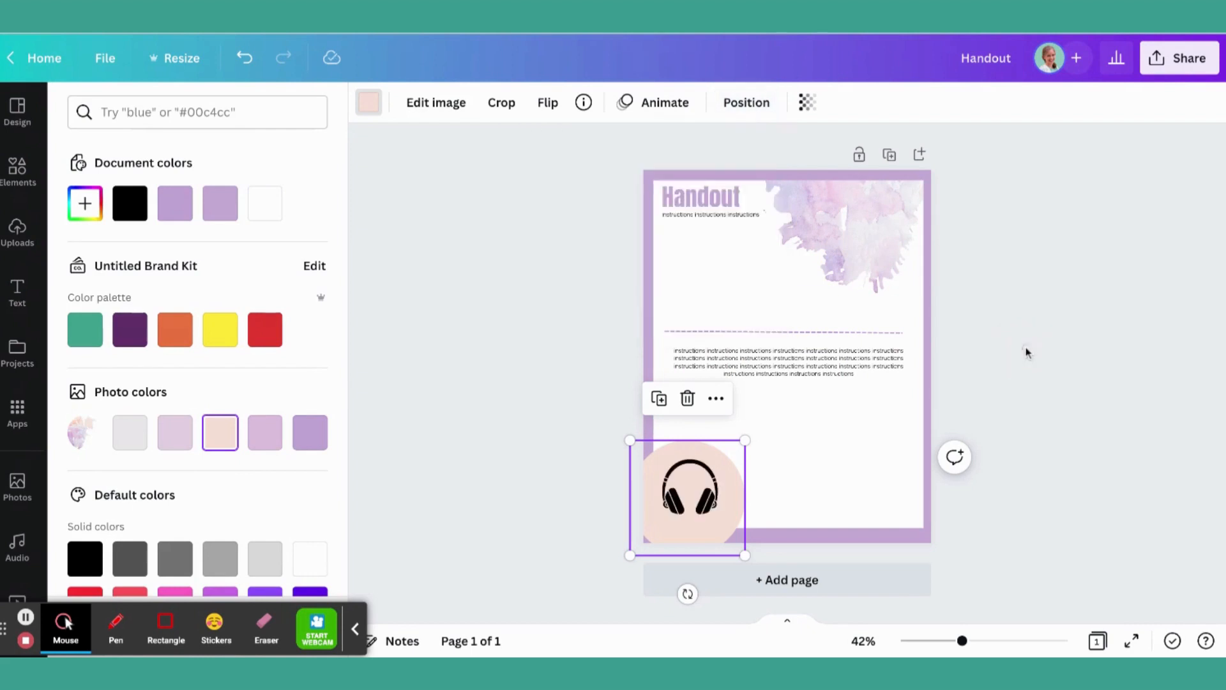
Enlarge the headphones graphic to about 2.2 by 2.1 and center it on the peach circle
left_click(690, 491)
left_click_drag(661, 515, 645, 532)
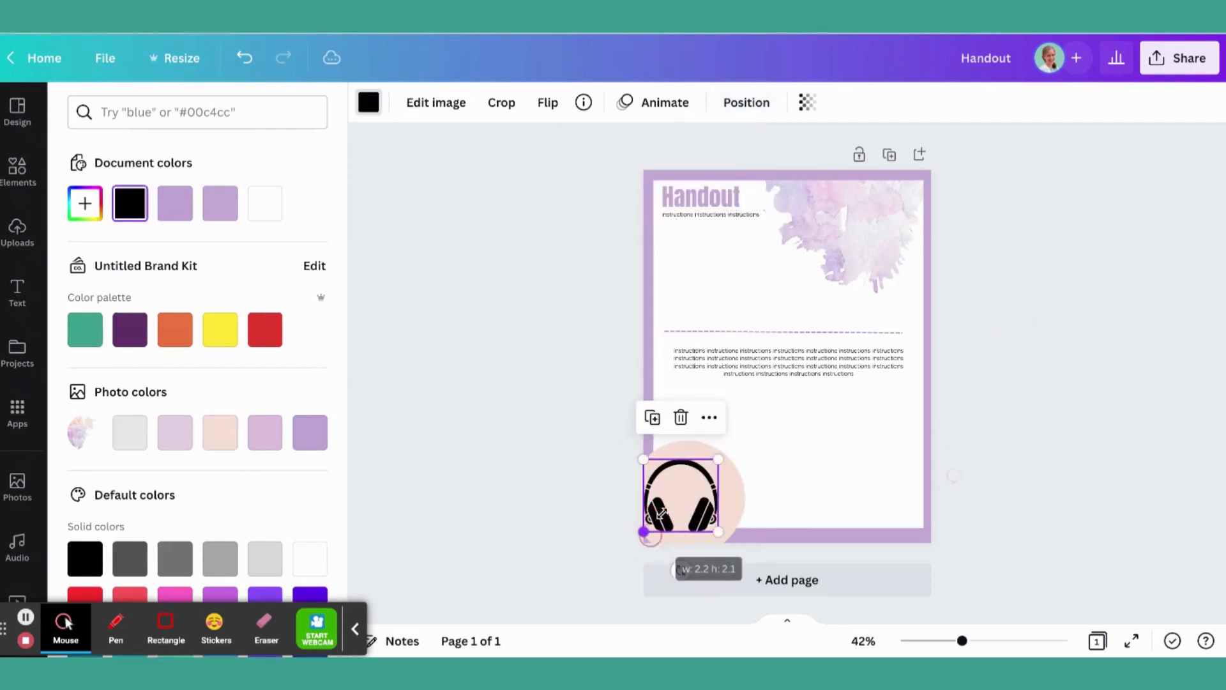
left_click_drag(687, 495, 695, 492)
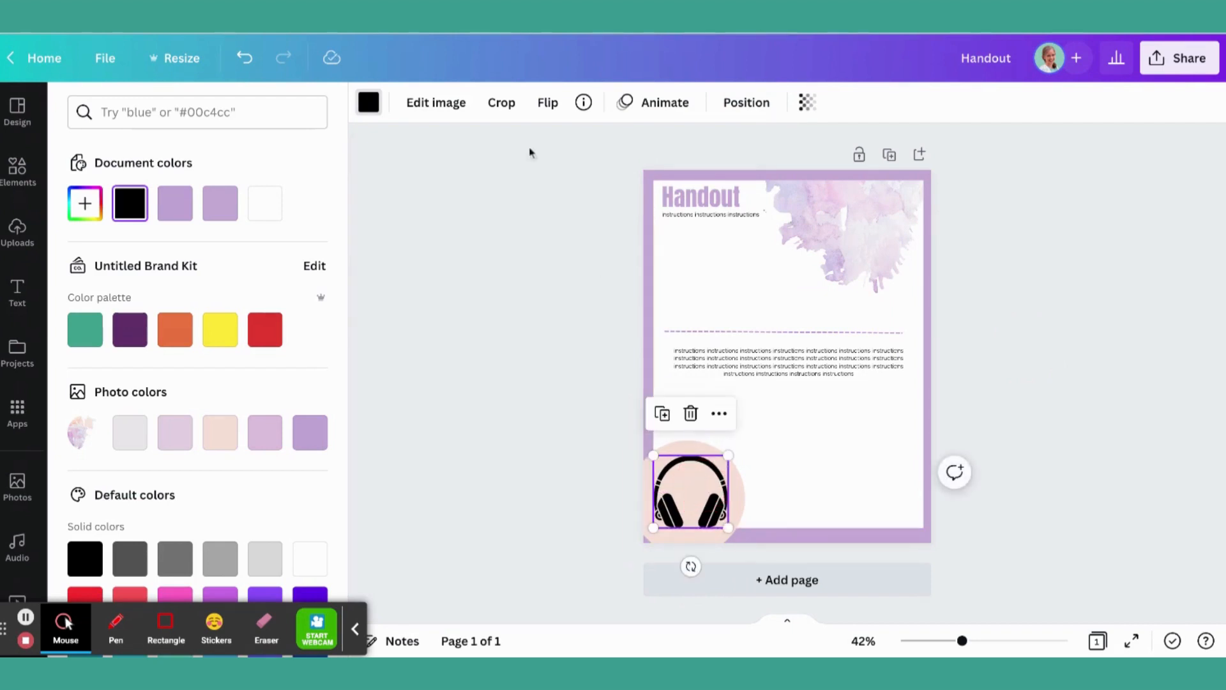
Recolor the headphones with the purple photo color #c1a5d4
left_click(17, 170)
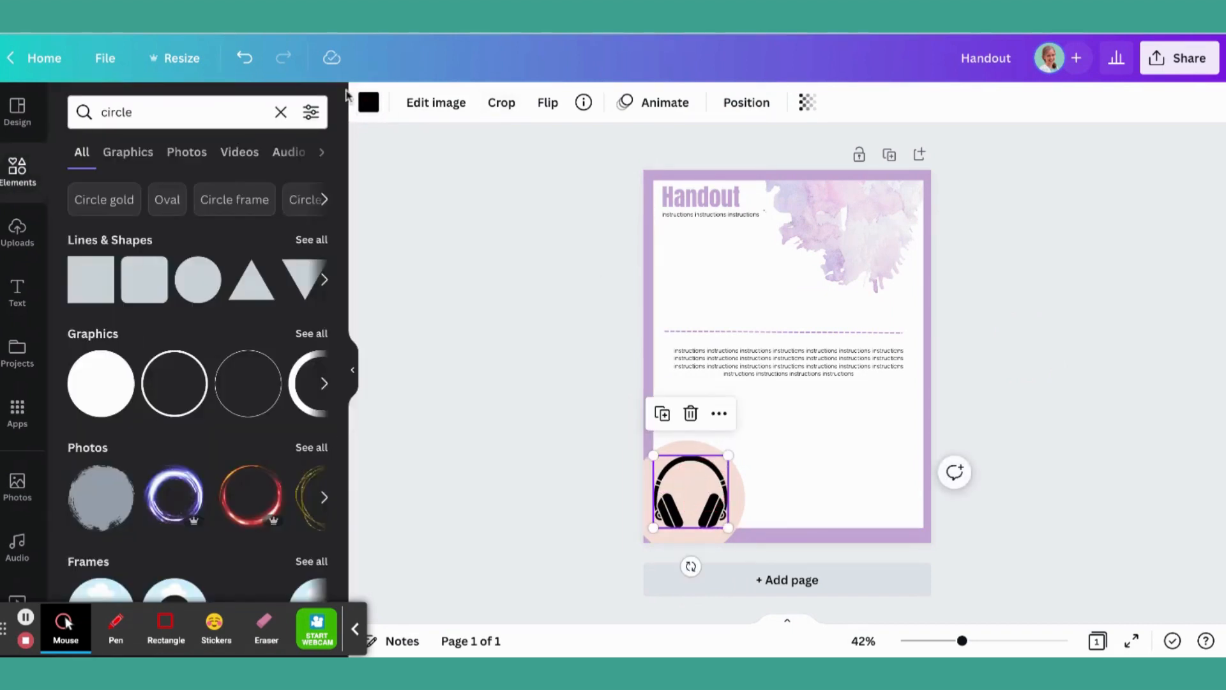
left_click(368, 102)
left_click(305, 430)
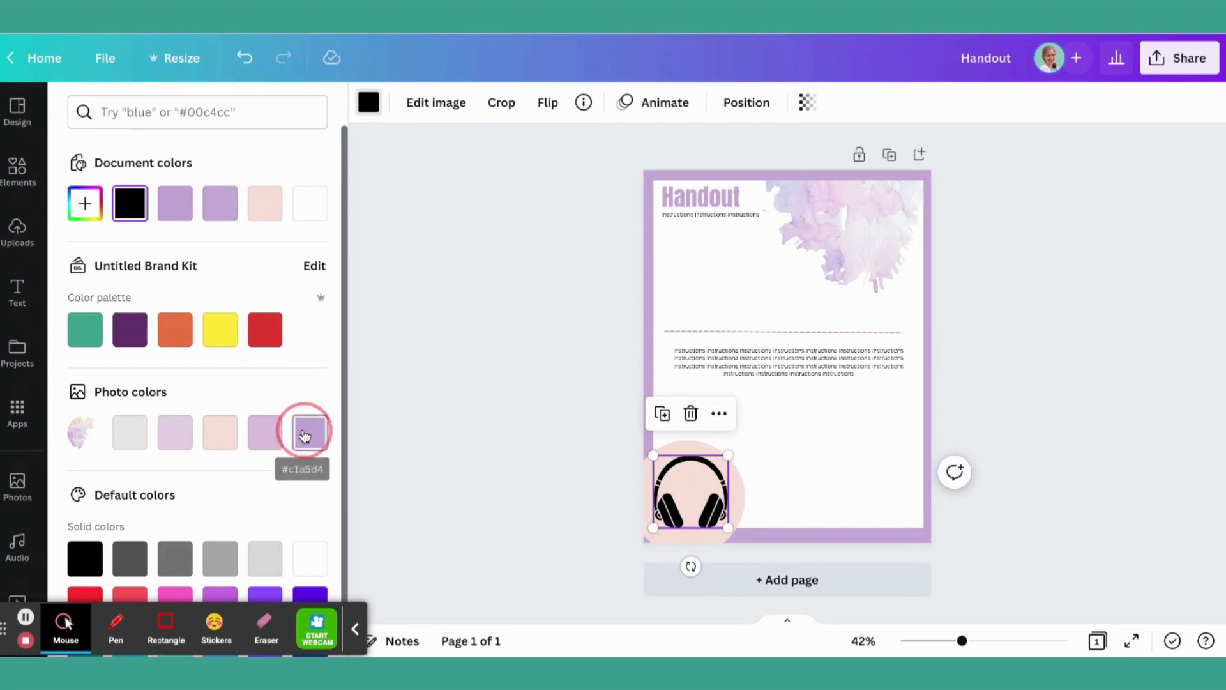
Increase the instruction paragraph's font size to 15 and delete the single word on its last line
left_click(1017, 347)
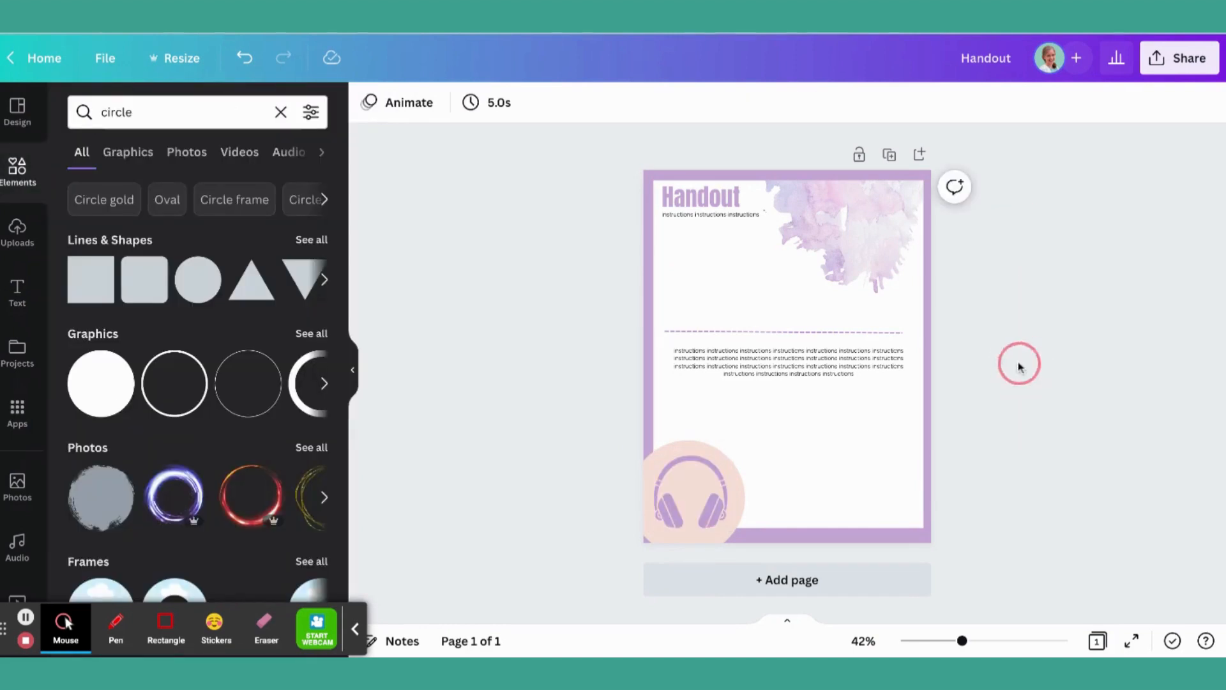
left_click(857, 366)
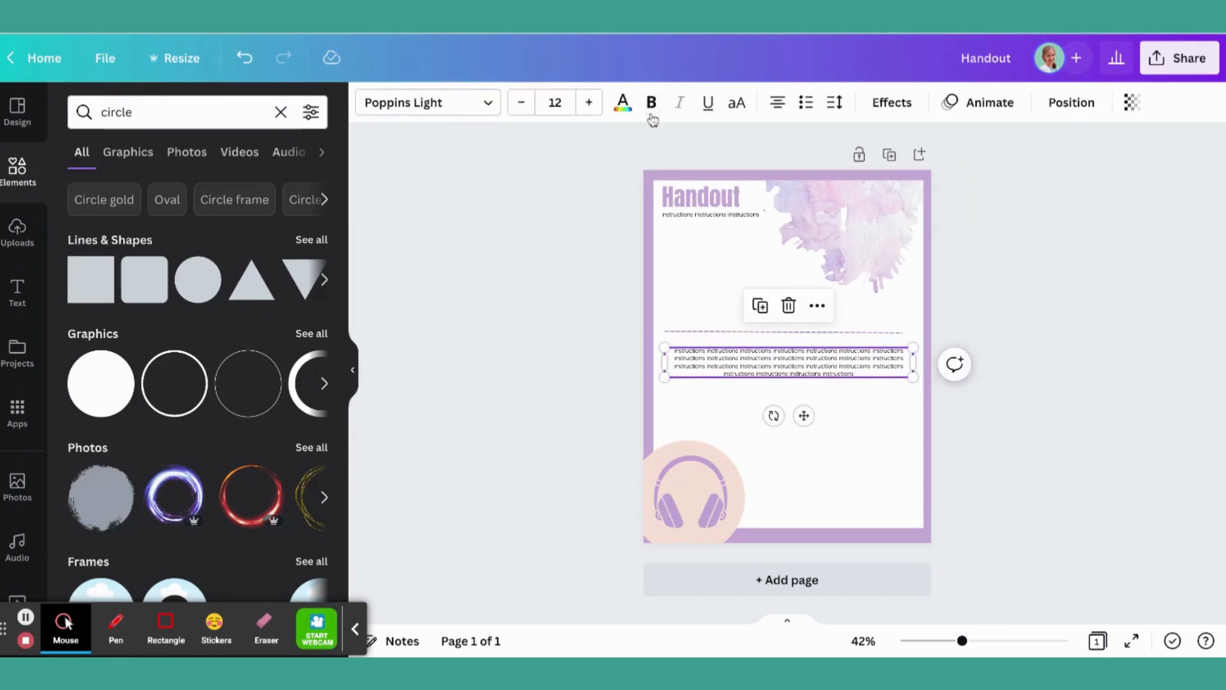
left_click(589, 103)
left_click(589, 102)
left_click(589, 103)
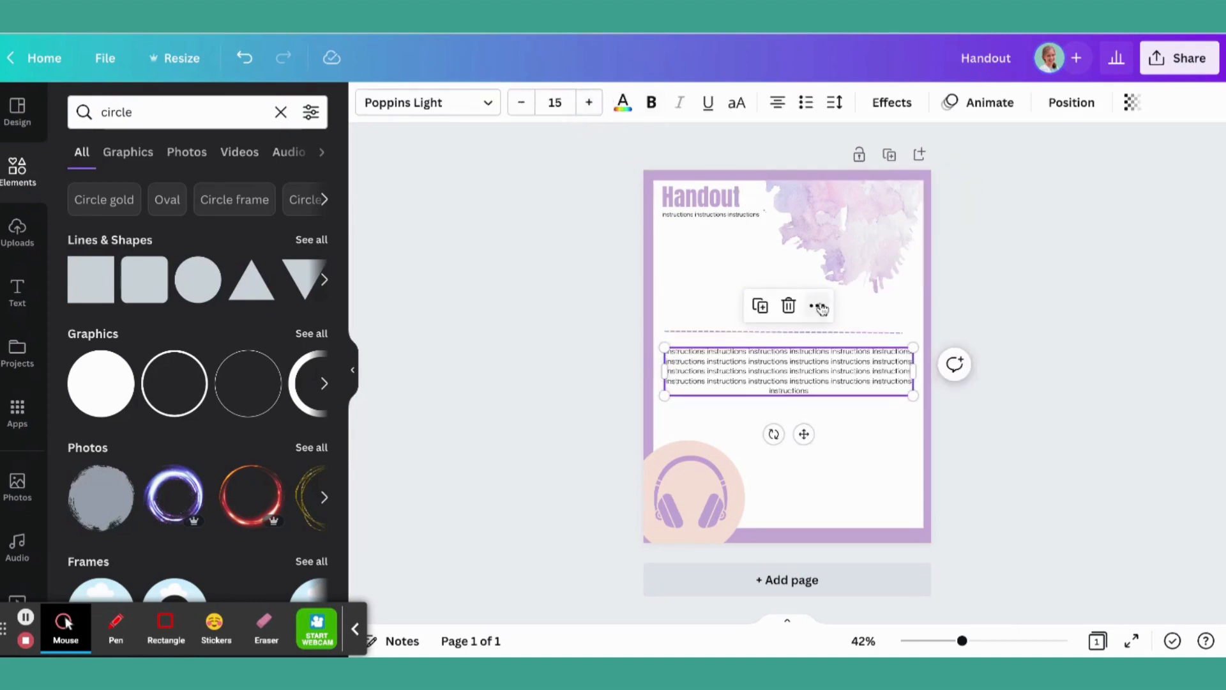
left_click(814, 390)
left_click_drag(813, 390, 769, 390)
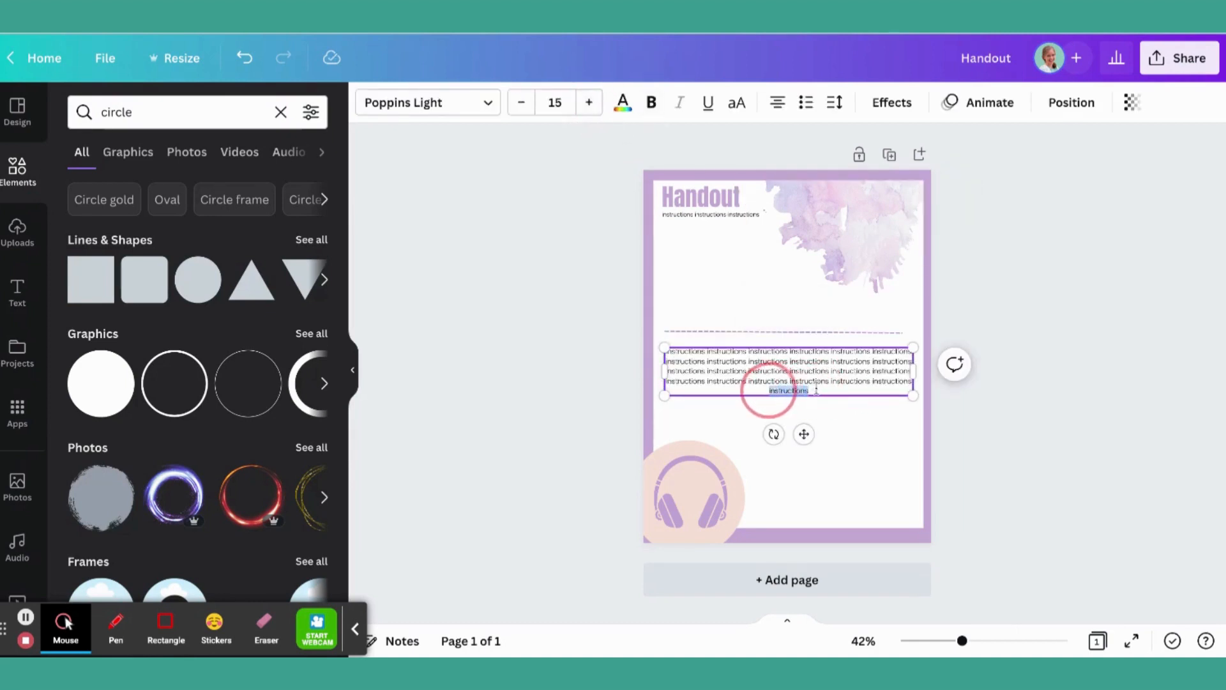
key("BackSpace")
left_click(994, 366)
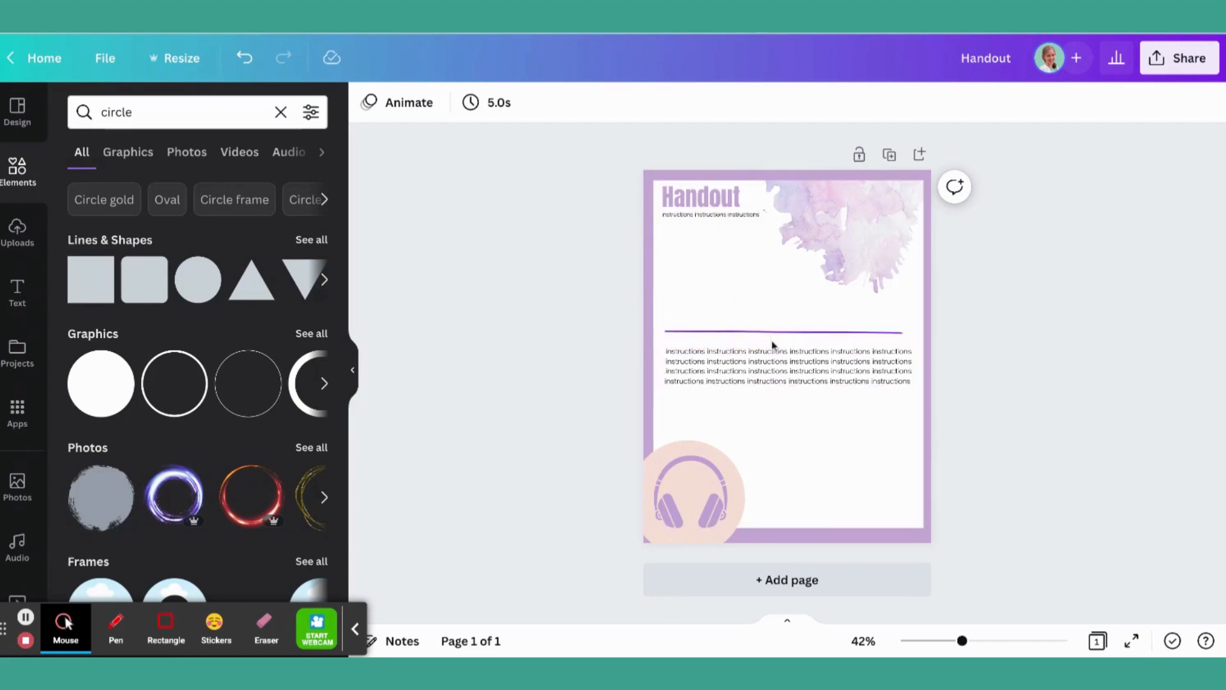
Duplicate the handout page and change the title on the copy to "Page 2"
left_click(889, 156)
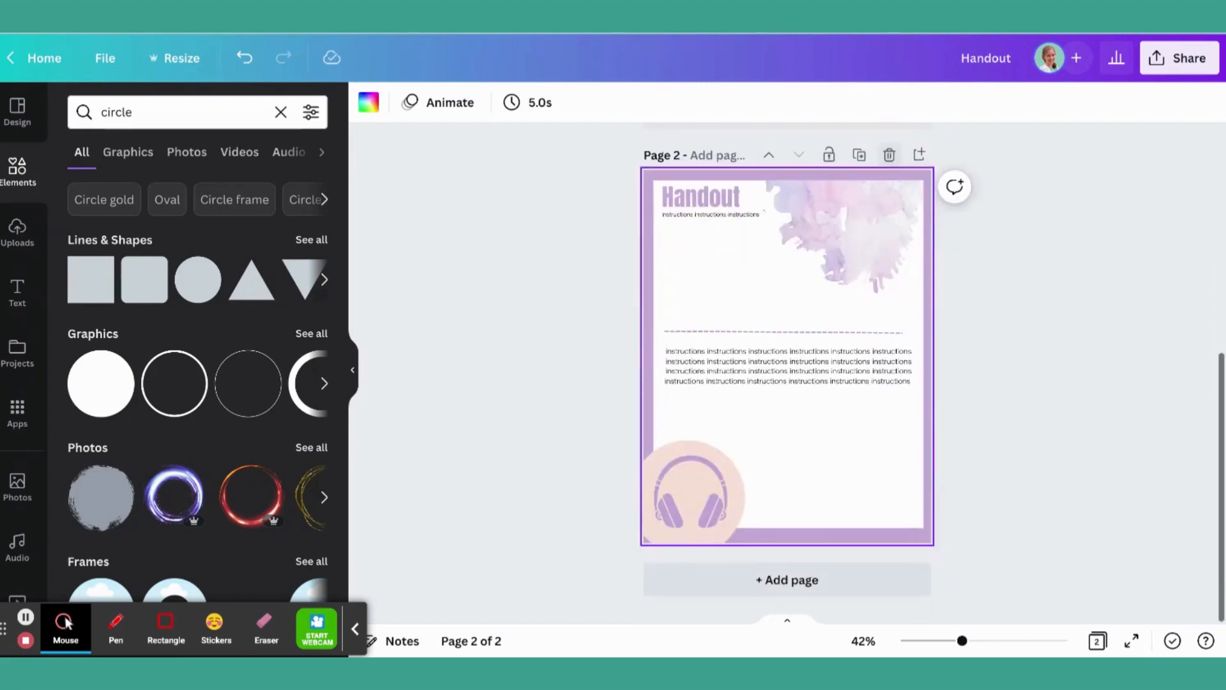
left_click(735, 196)
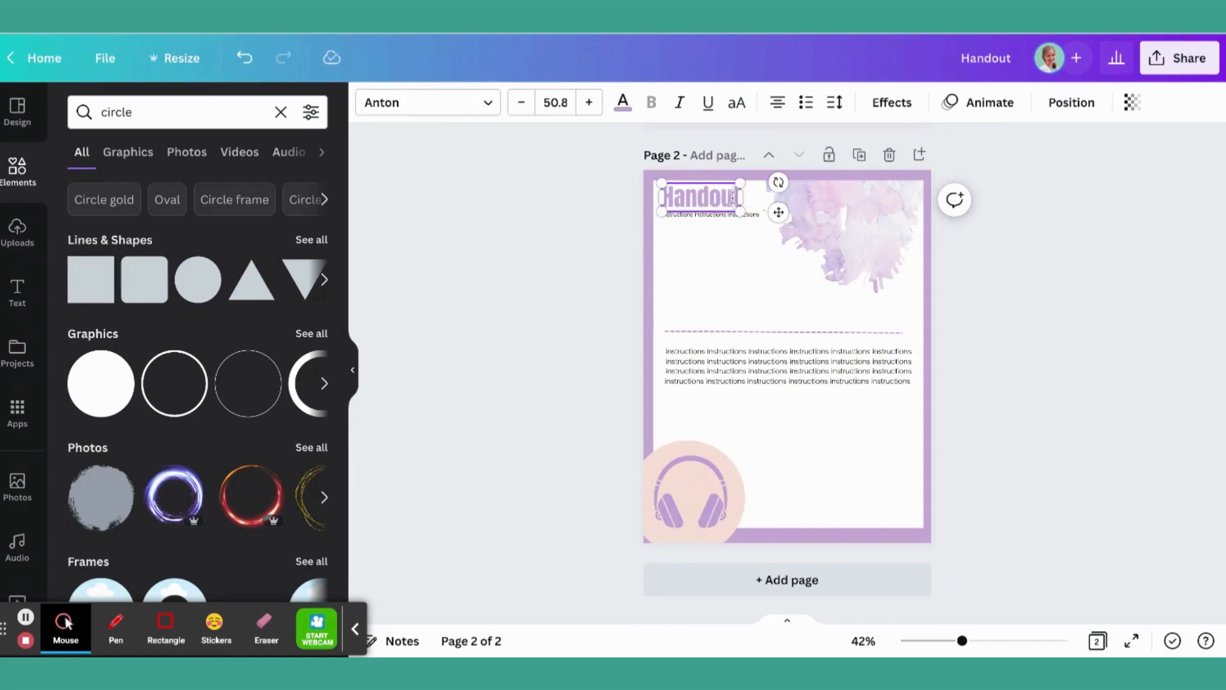
left_click(731, 197)
left_click_drag(735, 197, 661, 199)
type("Pa")
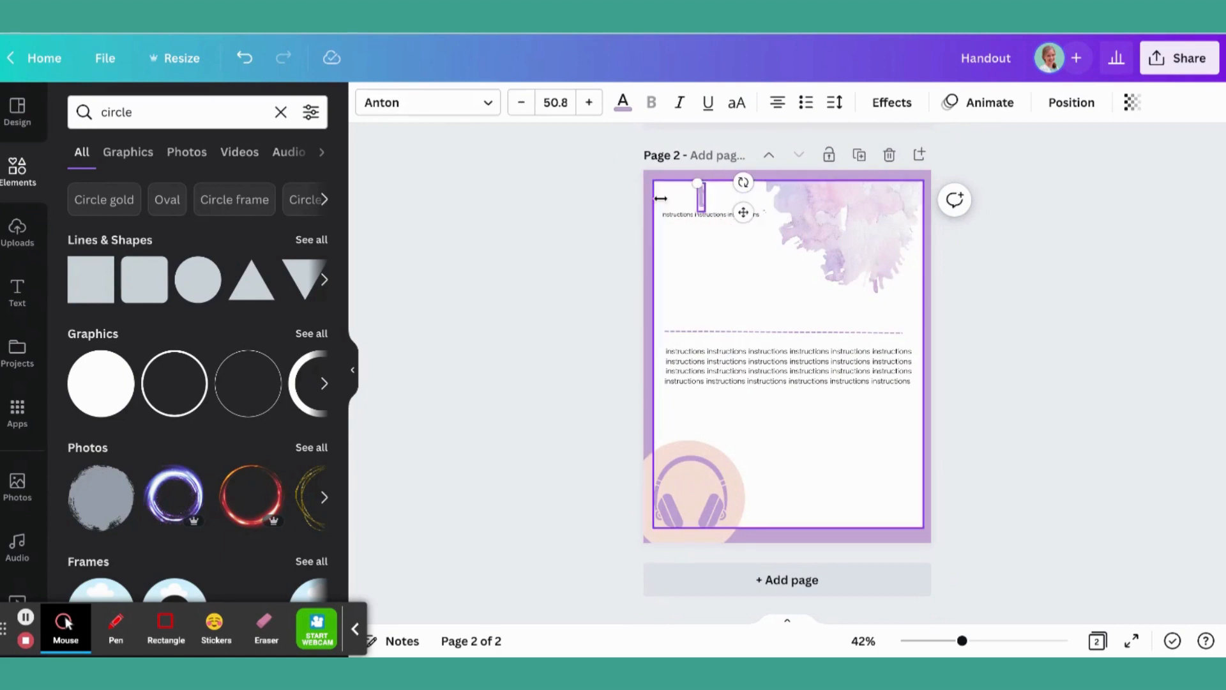
type("ge 2")
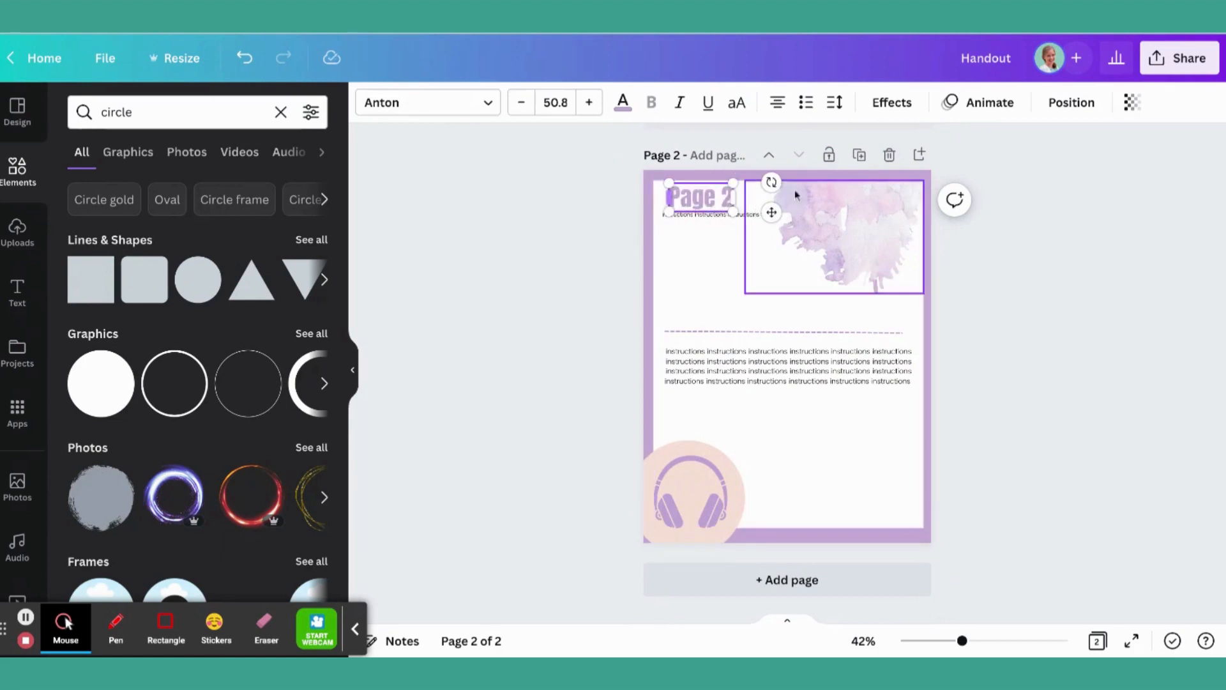
left_click(1029, 286)
Move the watercolor image to the lower-right corner of page 2 and flip it vertically
left_click_drag(833, 240, 832, 473)
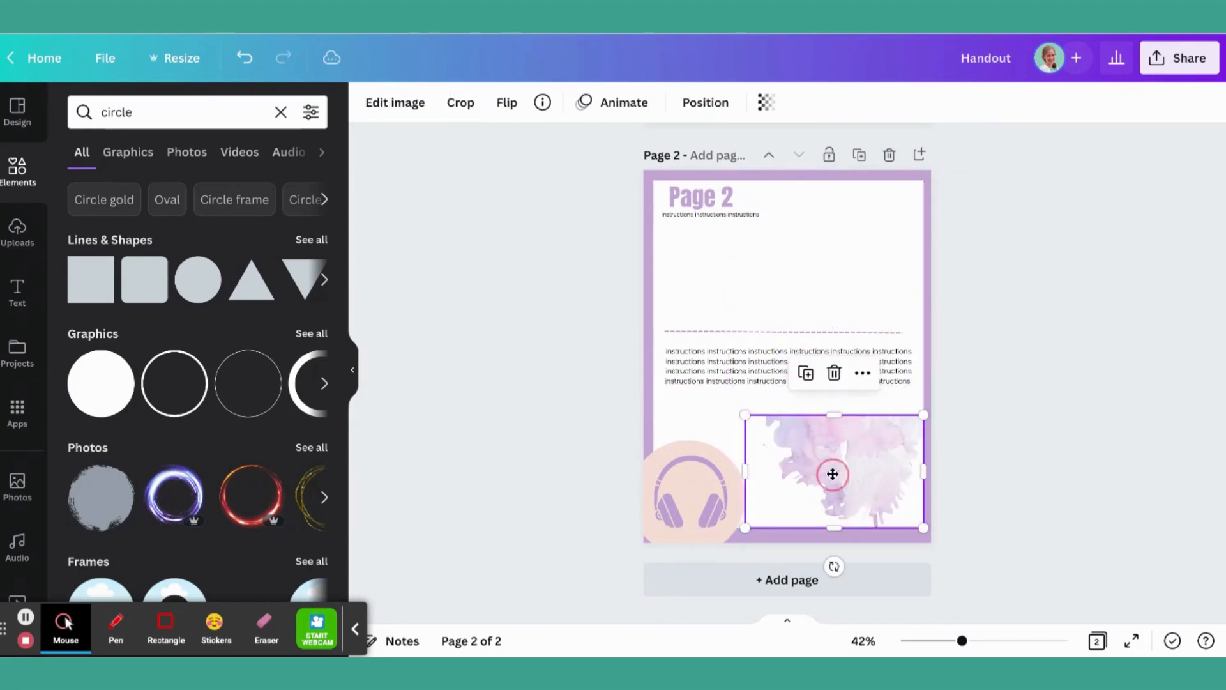
left_click(506, 105)
left_click(542, 181)
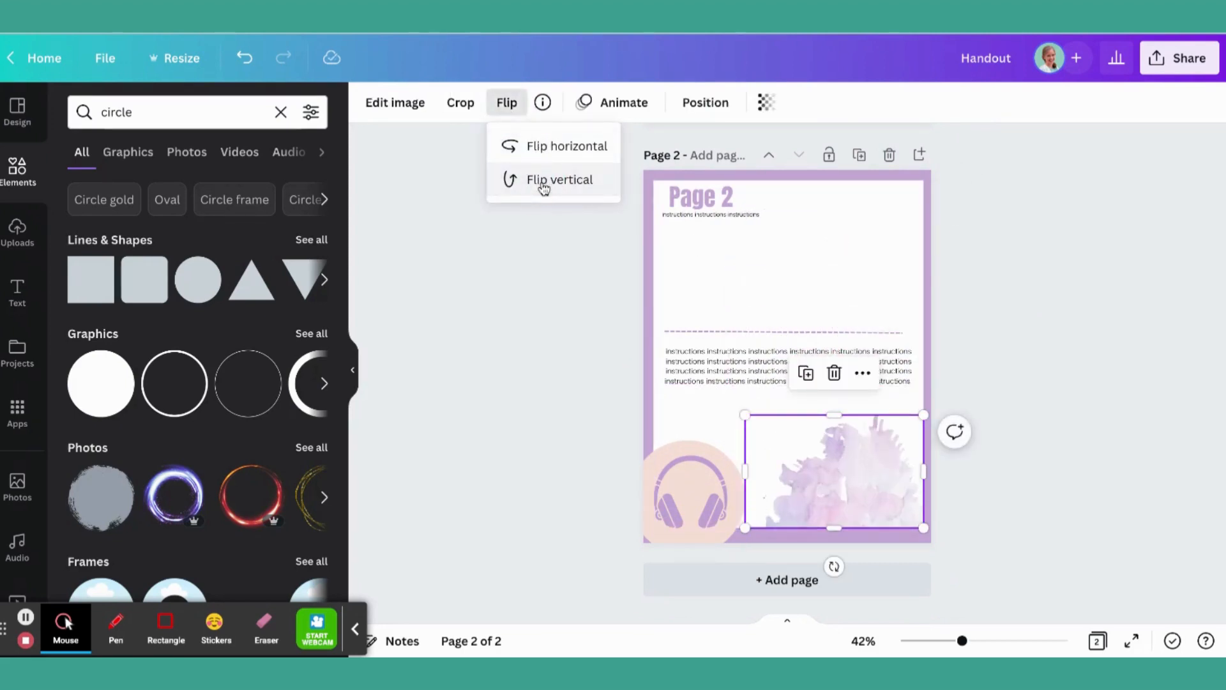
left_click(1009, 509)
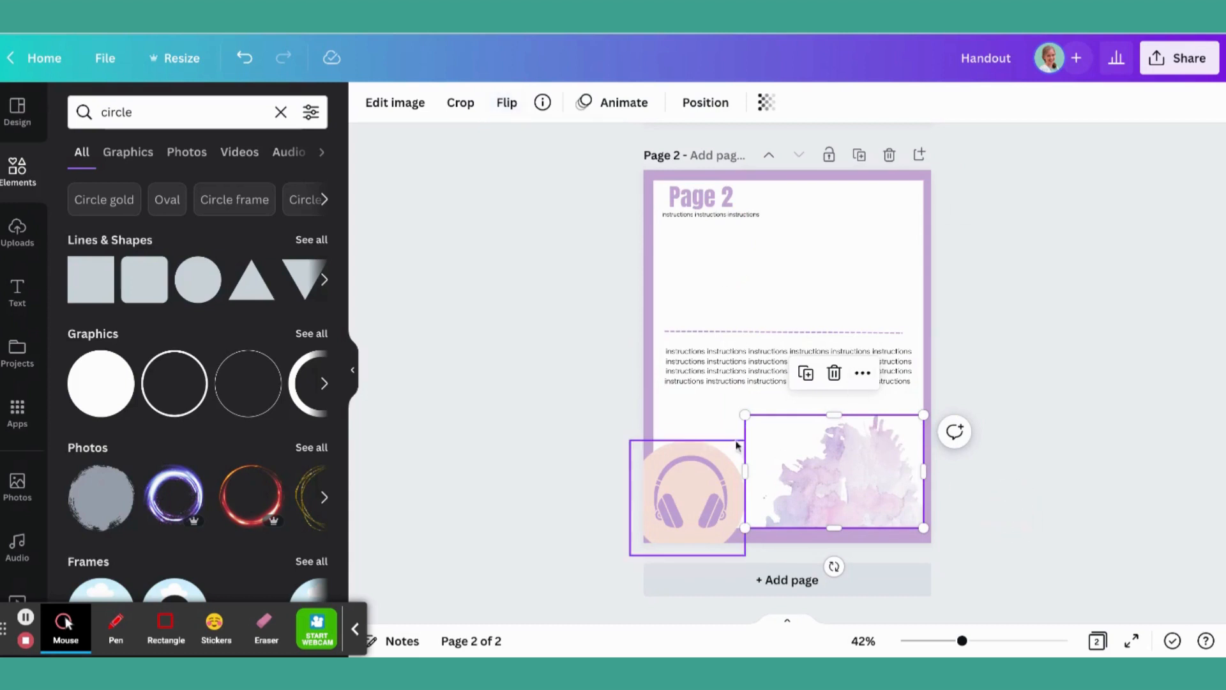
Move the peach circle and the headphones to the upper-right corner of page 2
left_click_drag(687, 446, 906, 144)
left_click(1026, 404)
left_click(704, 489)
left_click_drag(656, 527, 893, 203)
Move the dashed divider and instruction paragraph up on page 2, and place a duplicate divider below the paragraph
left_click_drag(819, 333, 819, 275)
left_click_drag(821, 374, 821, 312)
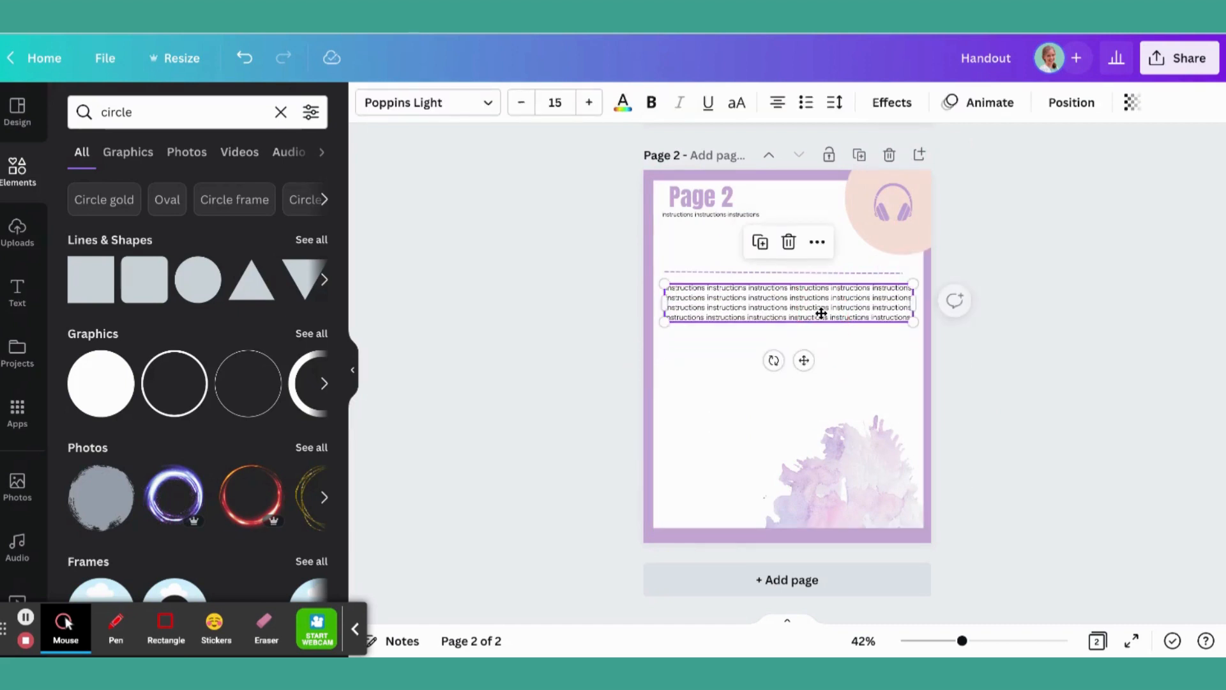
left_click(803, 273)
left_click(760, 236)
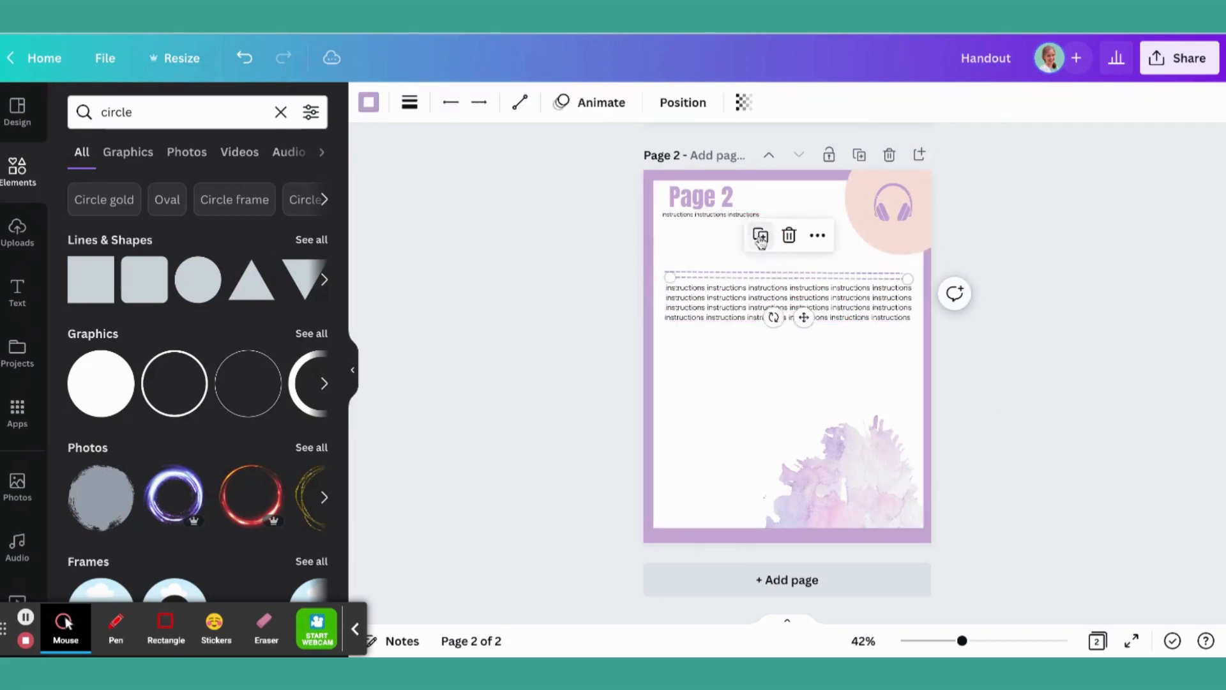
left_click_drag(803, 317, 805, 432)
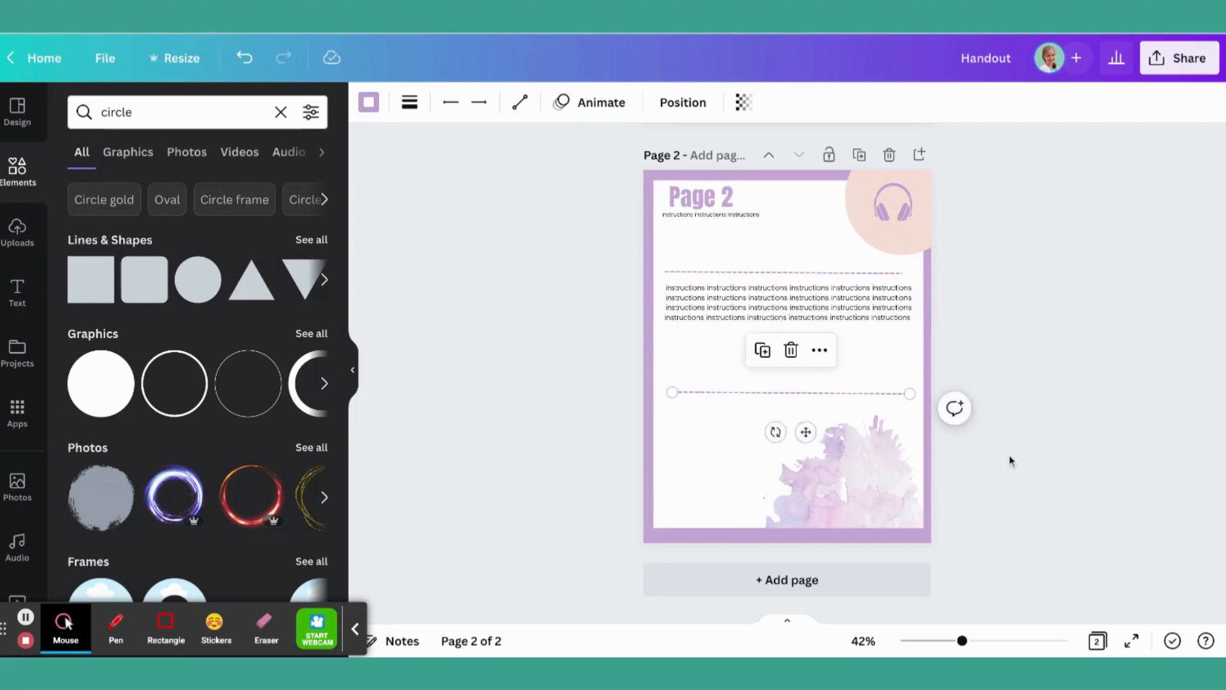
Duplicate the instruction paragraph below the second divider and narrow it to a two-word-wide column beside the watercolor
left_click(887, 361)
left_click(841, 309)
left_click(766, 248)
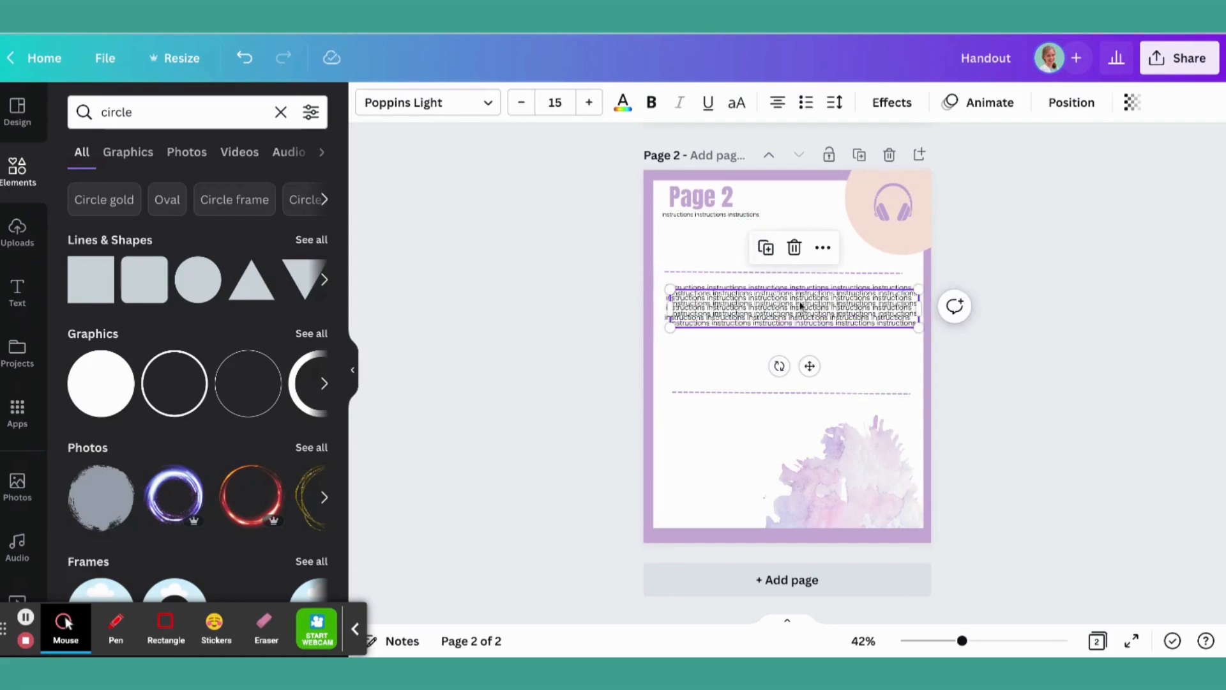
left_click_drag(801, 305, 807, 413)
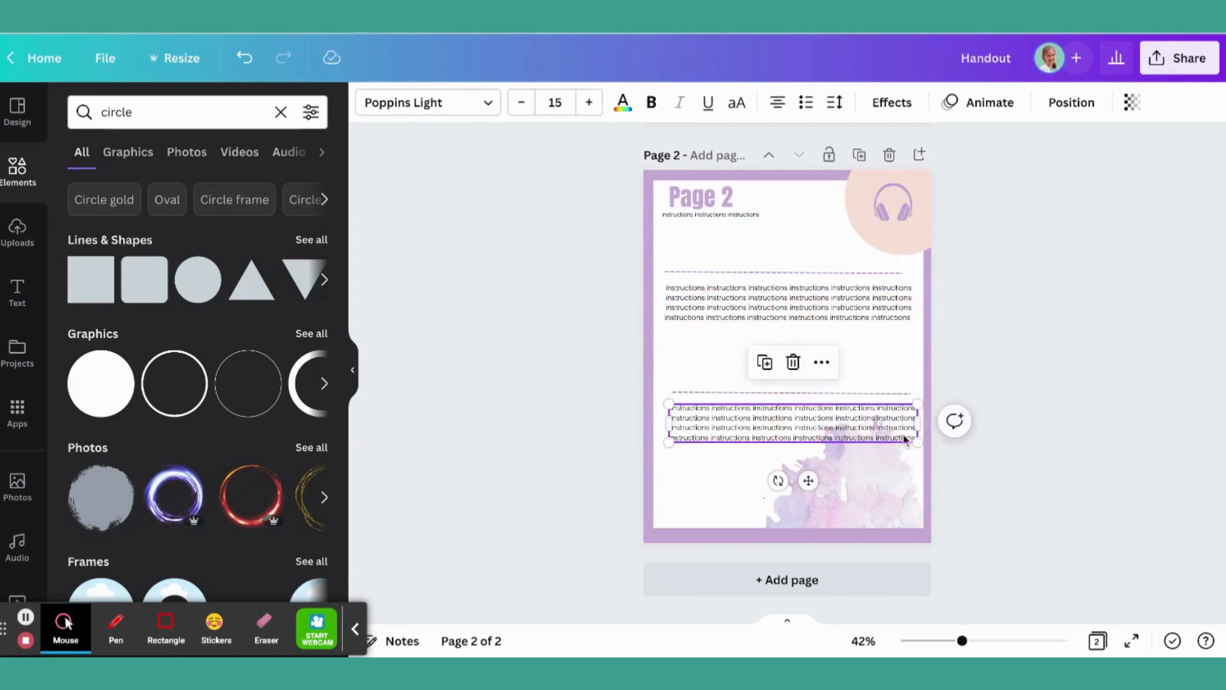
left_click_drag(918, 423, 760, 429)
left_click(997, 495)
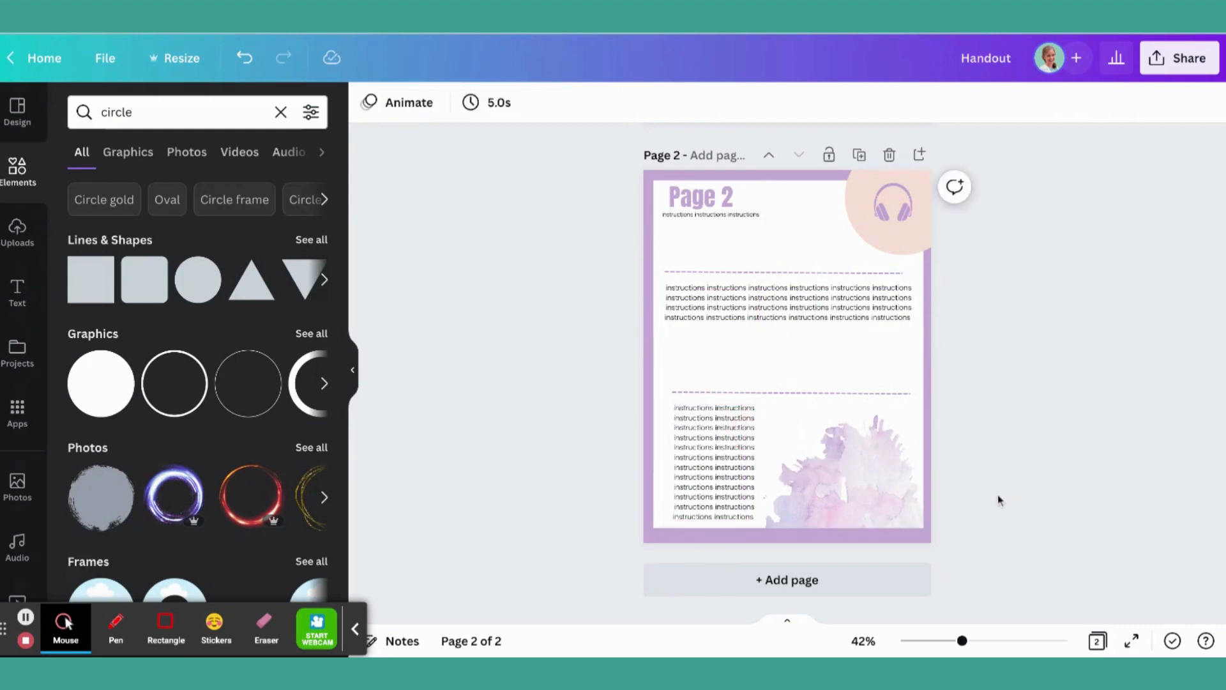
left_click(848, 484)
left_click_drag(848, 484, 848, 484)
left_click(1017, 396)
Shrink the peach circle in page 2's upper-right corner and reposition the headphones at its center
left_click(859, 213)
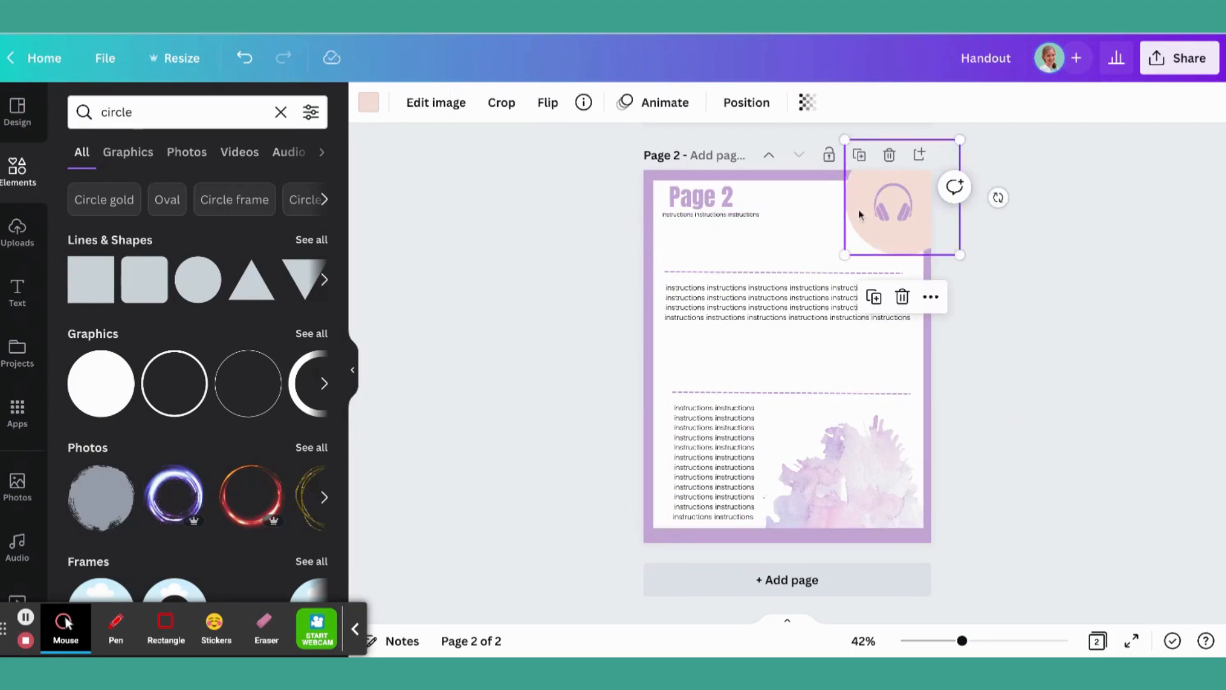
left_click_drag(844, 256, 905, 206)
left_click(964, 257)
left_click(897, 211)
left_click(979, 307)
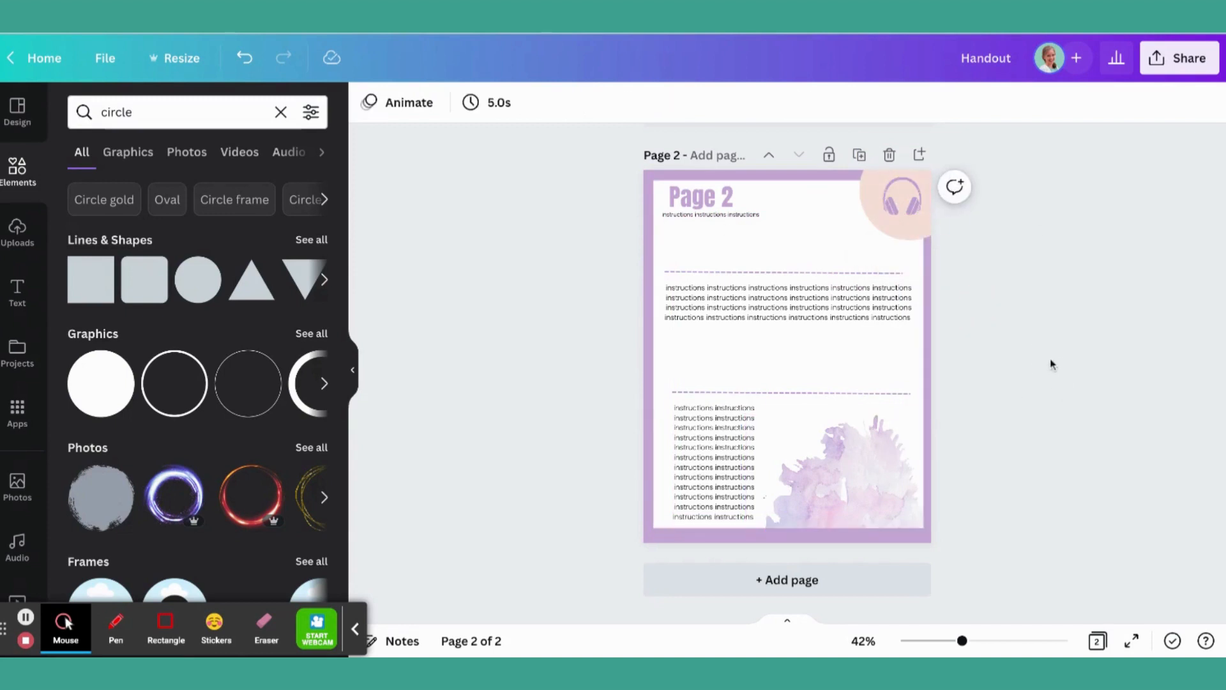
Duplicate page 2 and change the title on the new third page to "Rubric"
scroll(1052, 369, "up", 6)
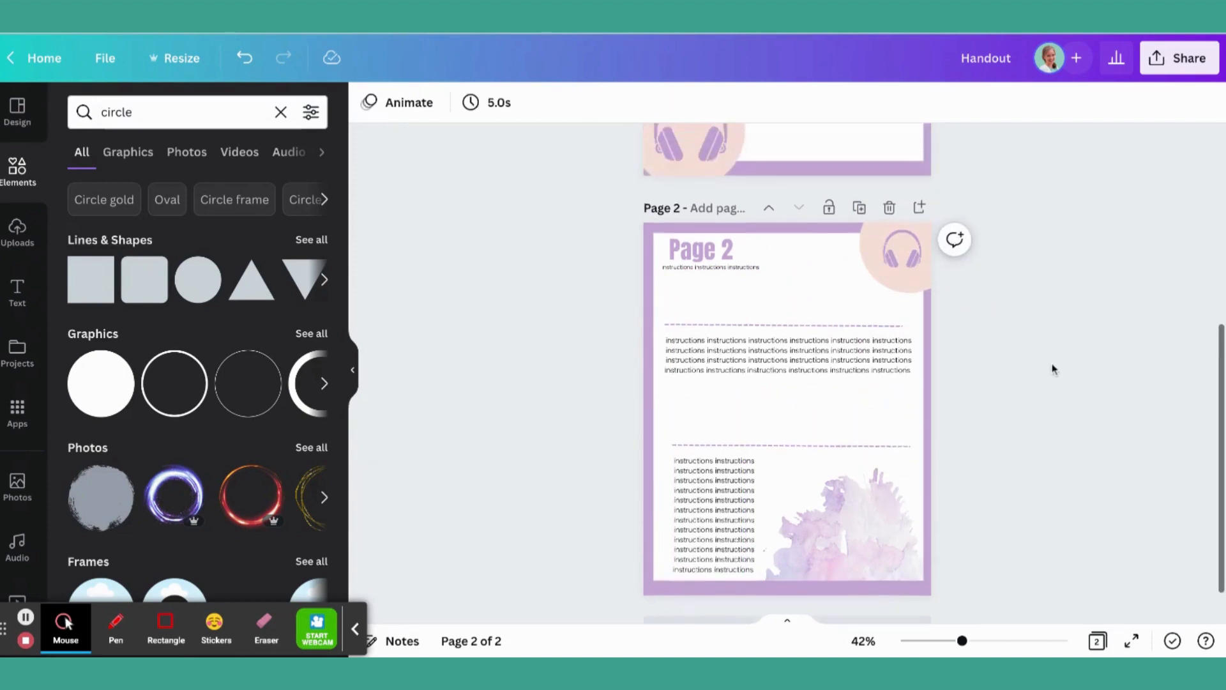
scroll(1052, 363, "down", 6)
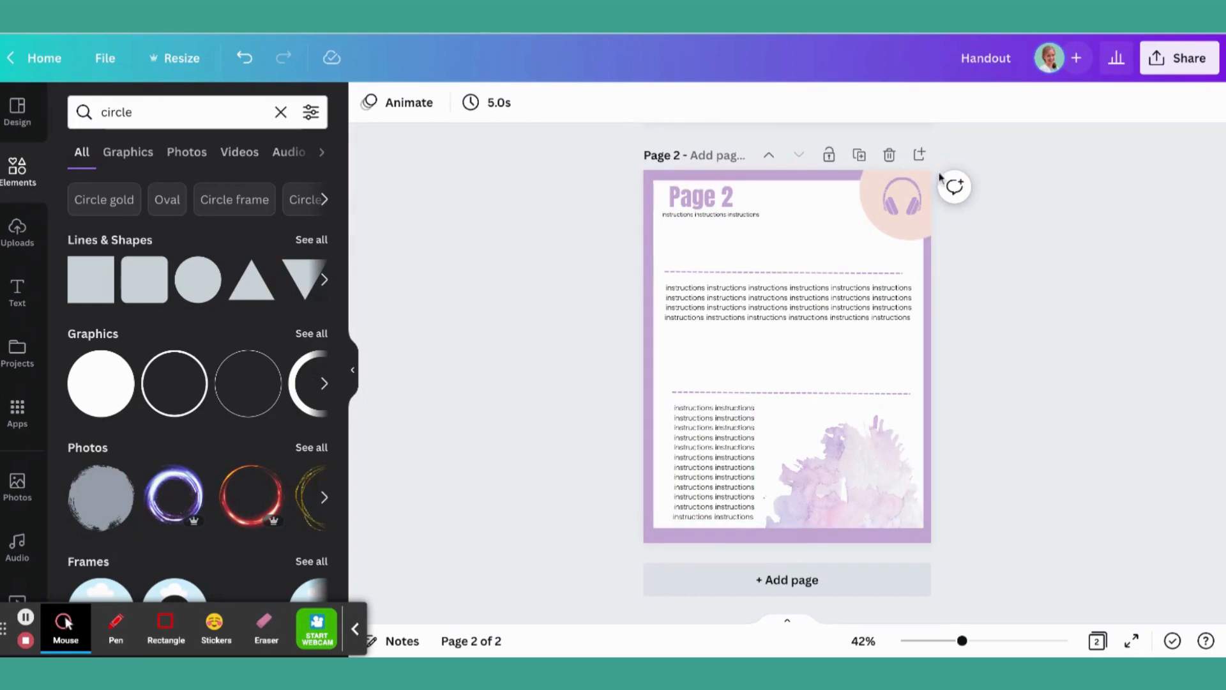
left_click(859, 155)
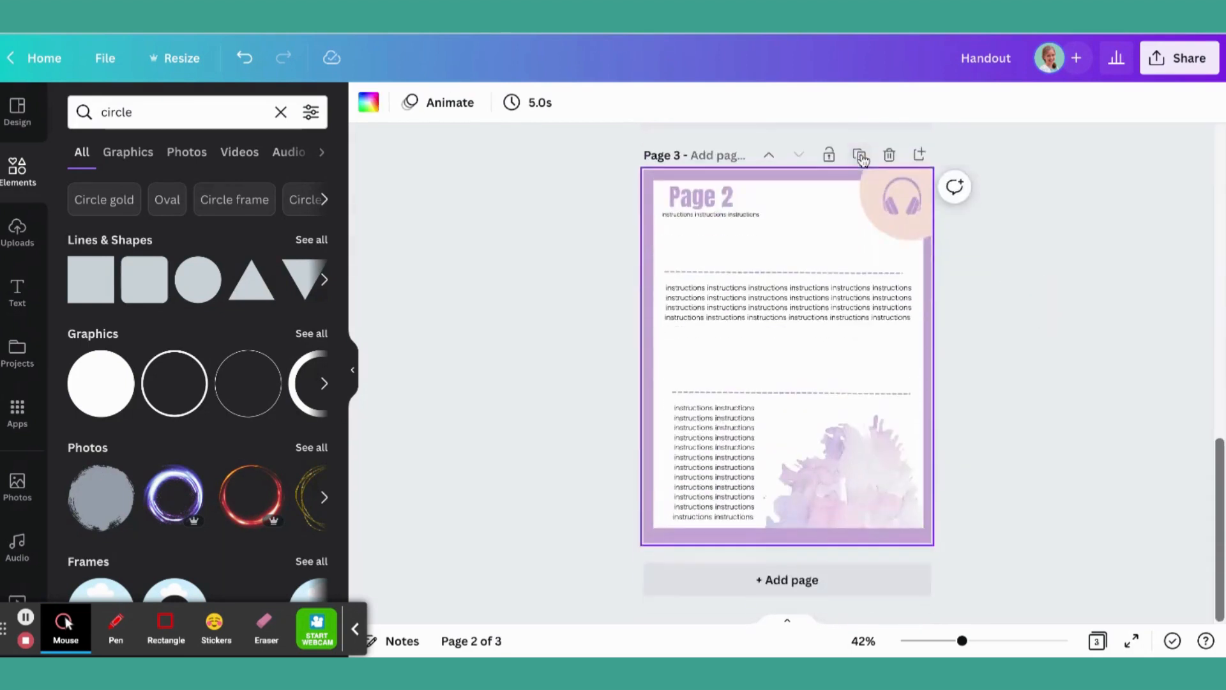
left_click(714, 202)
left_click_drag(658, 200, 733, 200)
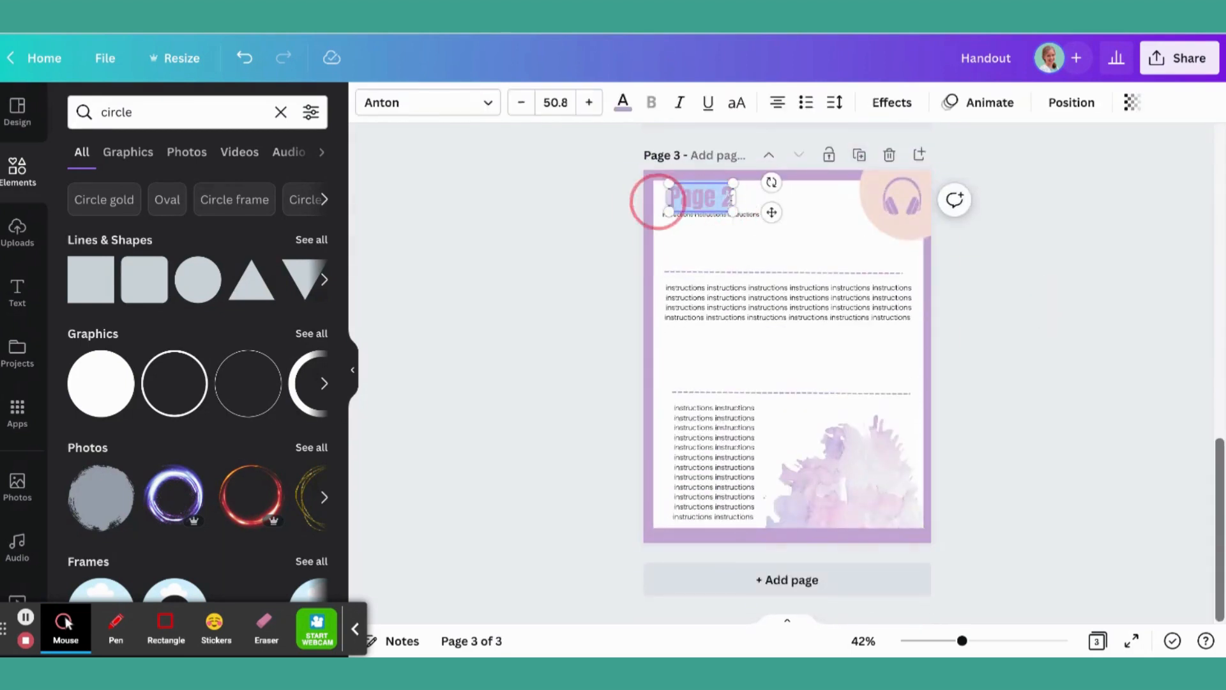
key("BackSpace")
type("Rubric")
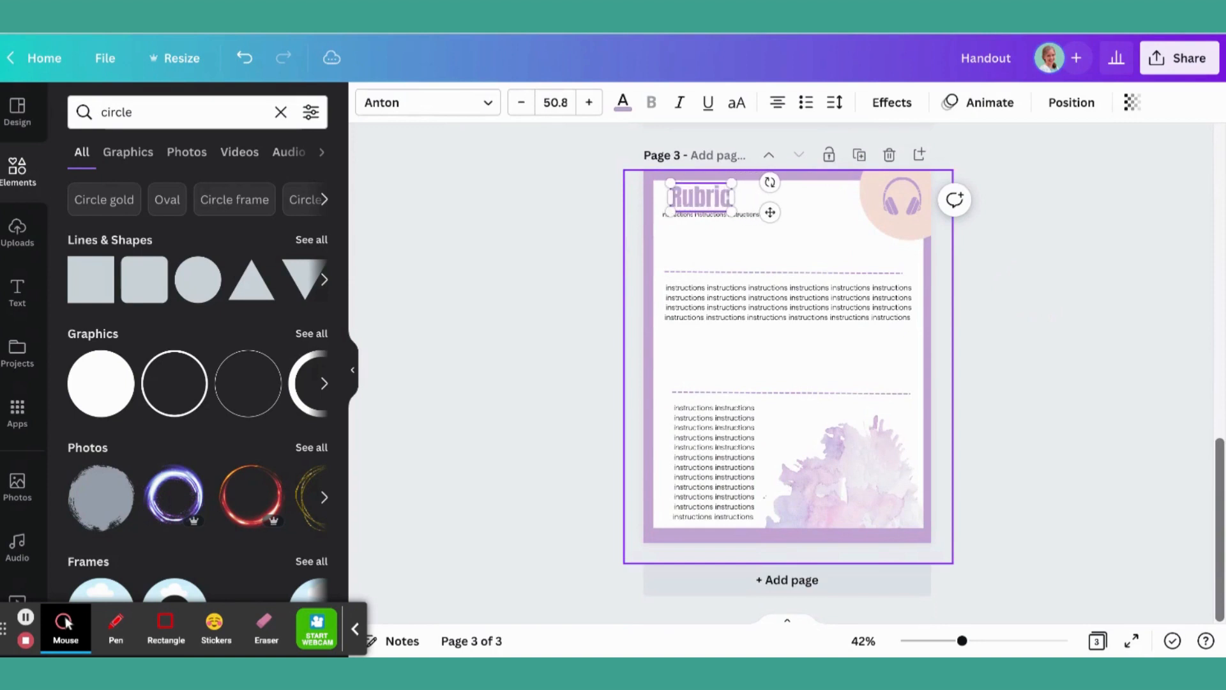
left_click(1058, 351)
Delete the narrow instruction column and the lower dashed divider from the Rubric page
left_click(714, 460)
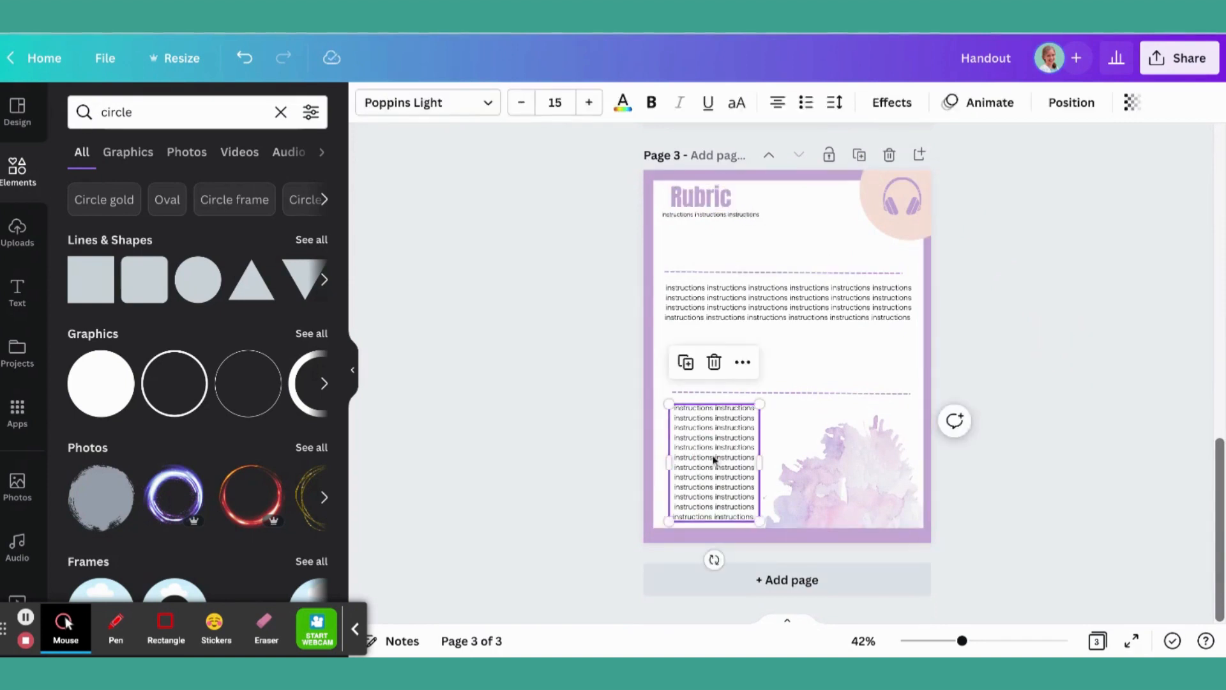
key("Delete")
left_click(761, 394)
key("Delete")
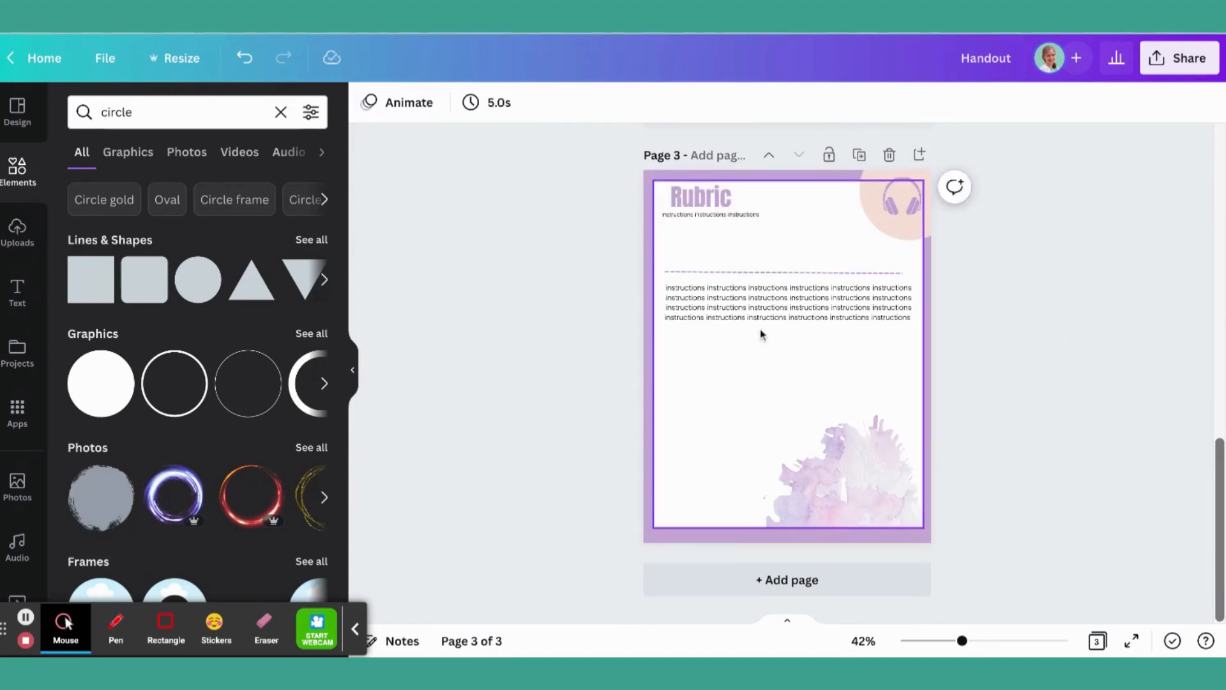
Move the remaining dashed divider up beneath the Rubric subtitle and delete the instruction paragraph
left_click(755, 273)
left_click_drag(756, 273, 696, 230)
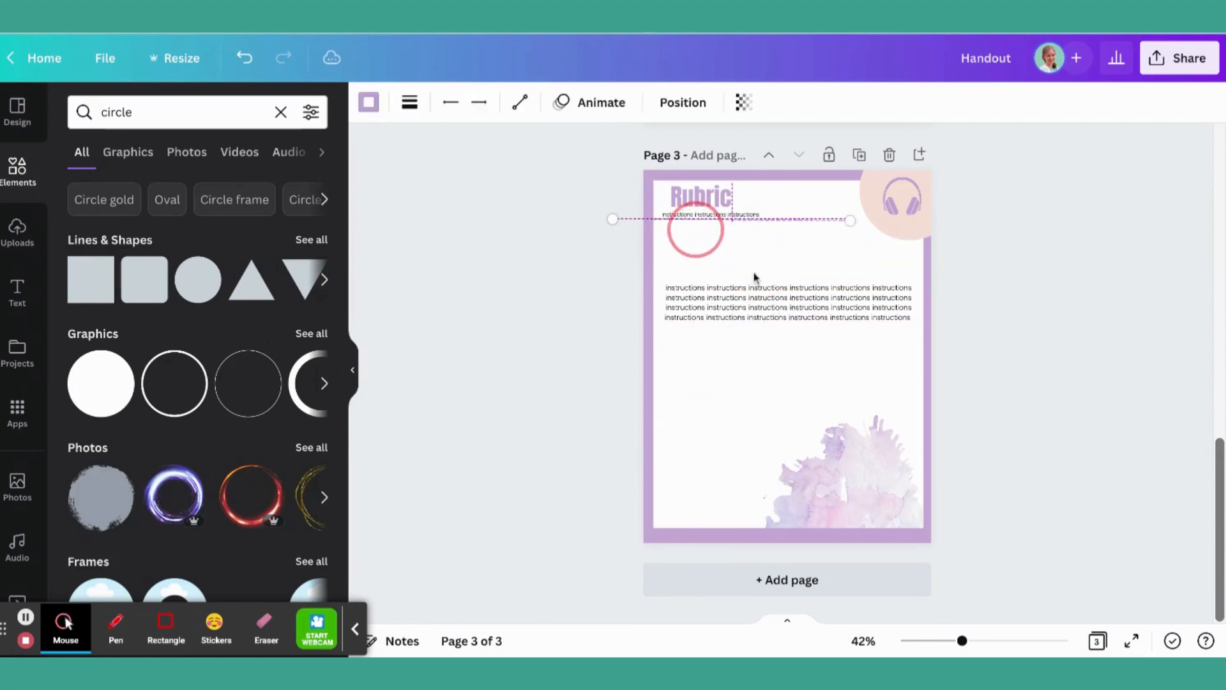
left_click(753, 294)
key("Delete")
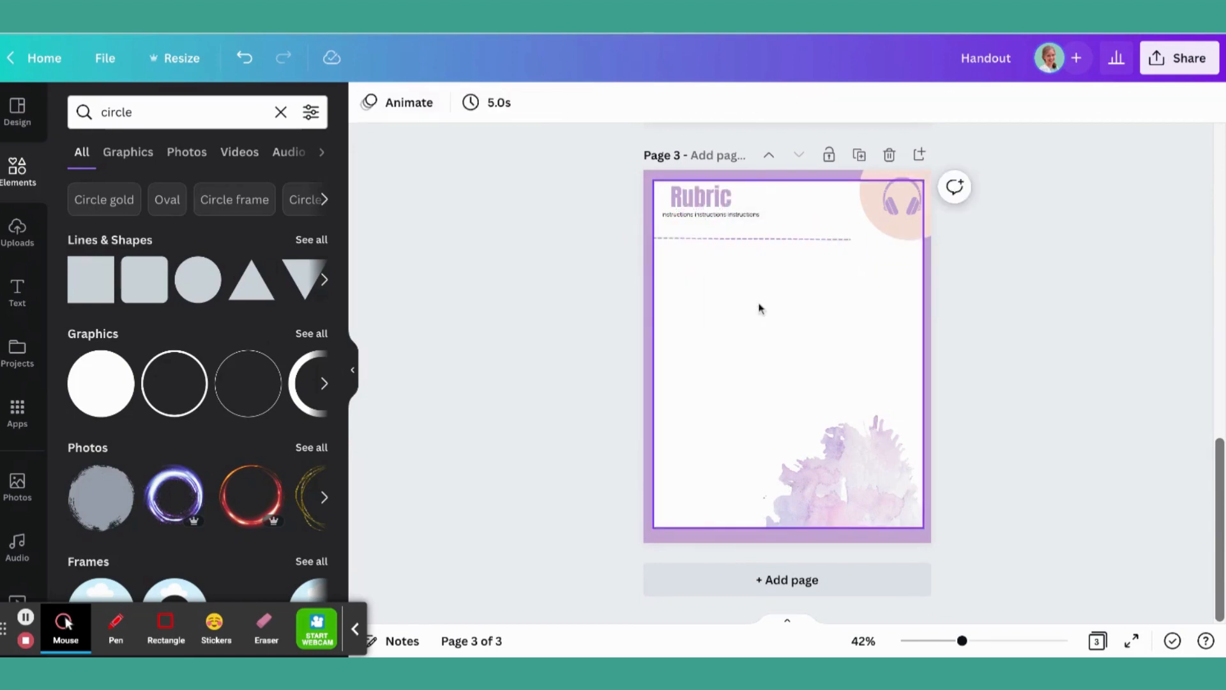
Set the transparency of the Rubric page's watercolor image to 34
left_click(856, 445)
left_click(767, 103)
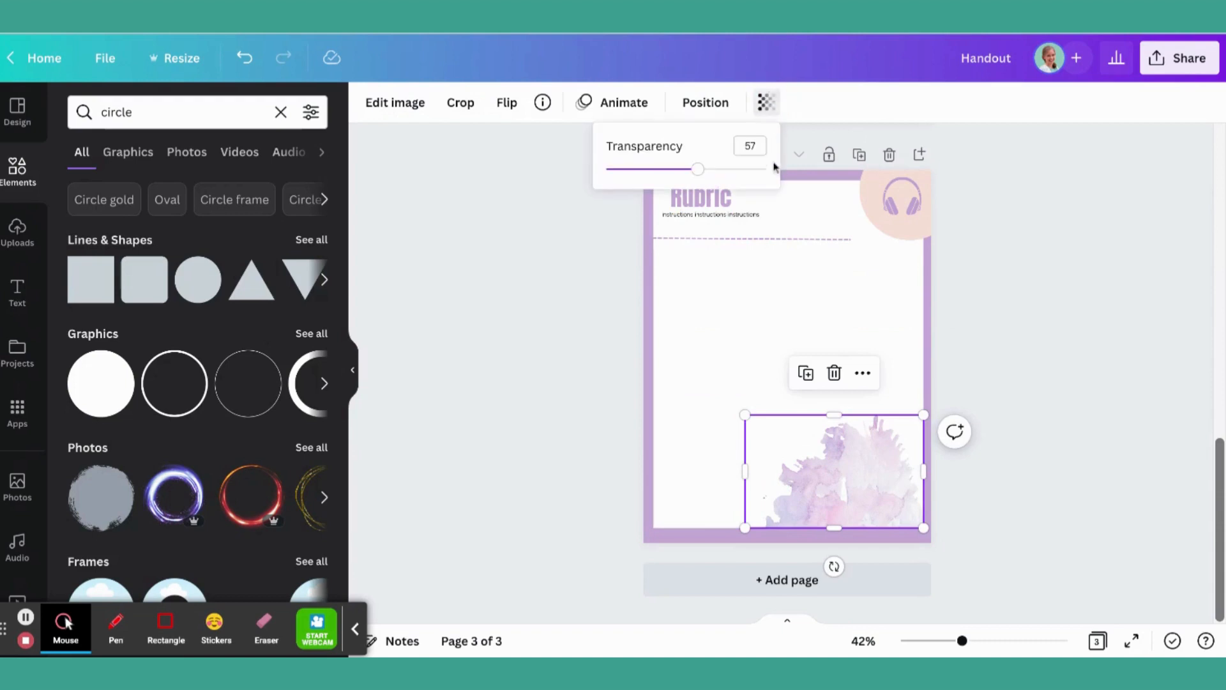
left_click_drag(698, 170, 663, 173)
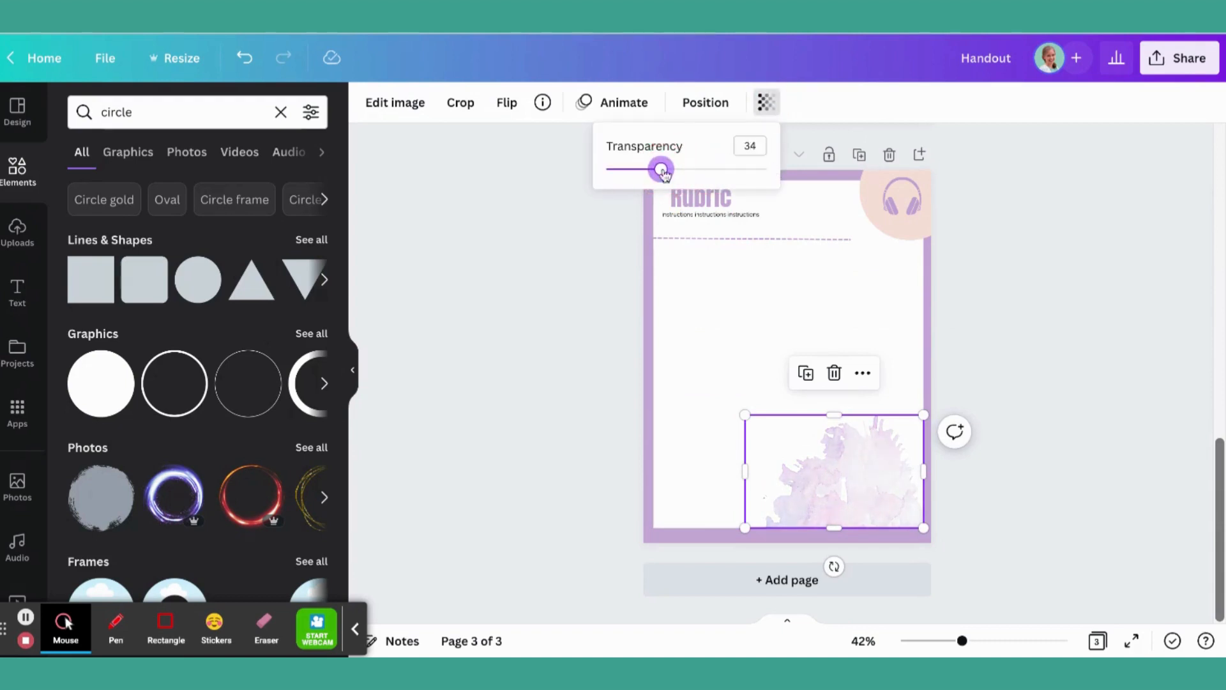
left_click(898, 197)
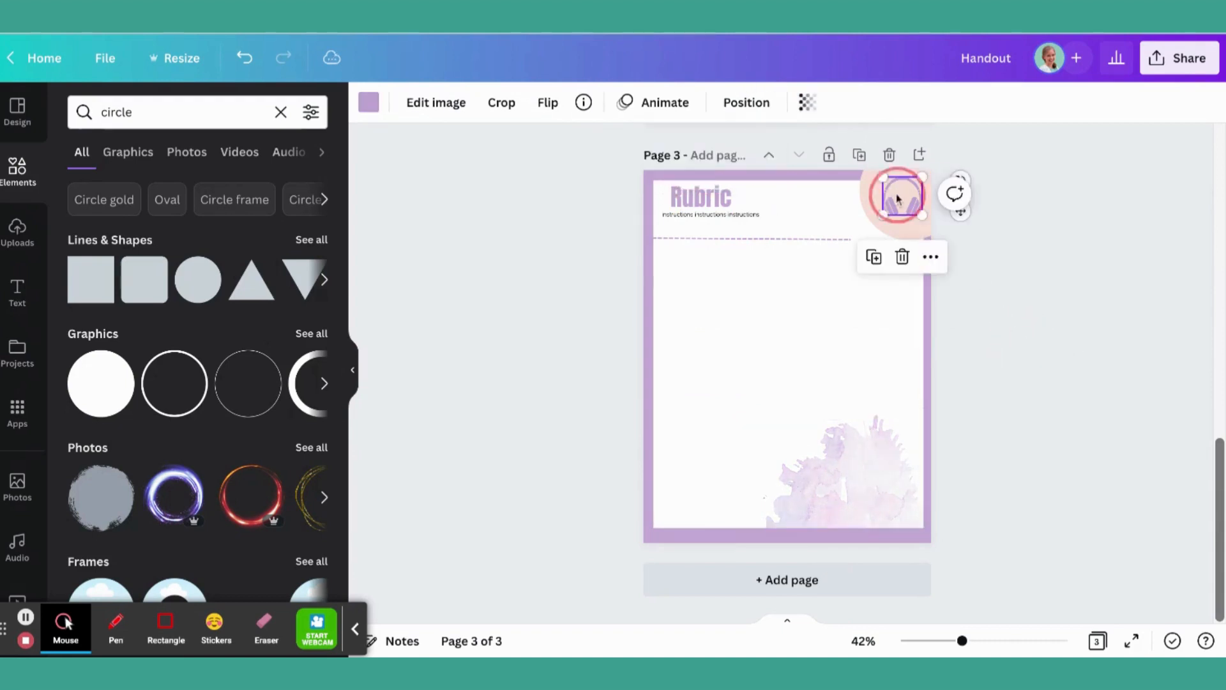
left_click(1007, 329)
Recolor the Rubric page's border with the peach document color
left_click(664, 177)
left_click(459, 103)
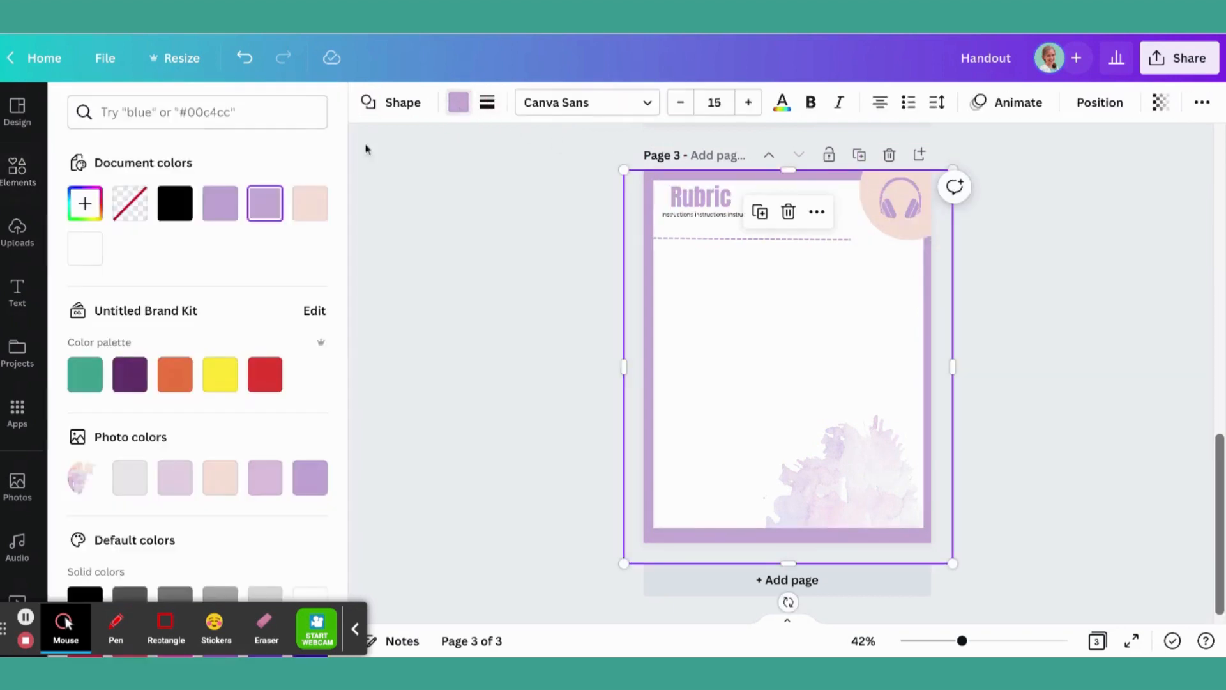
left_click(311, 210)
left_click(1052, 439)
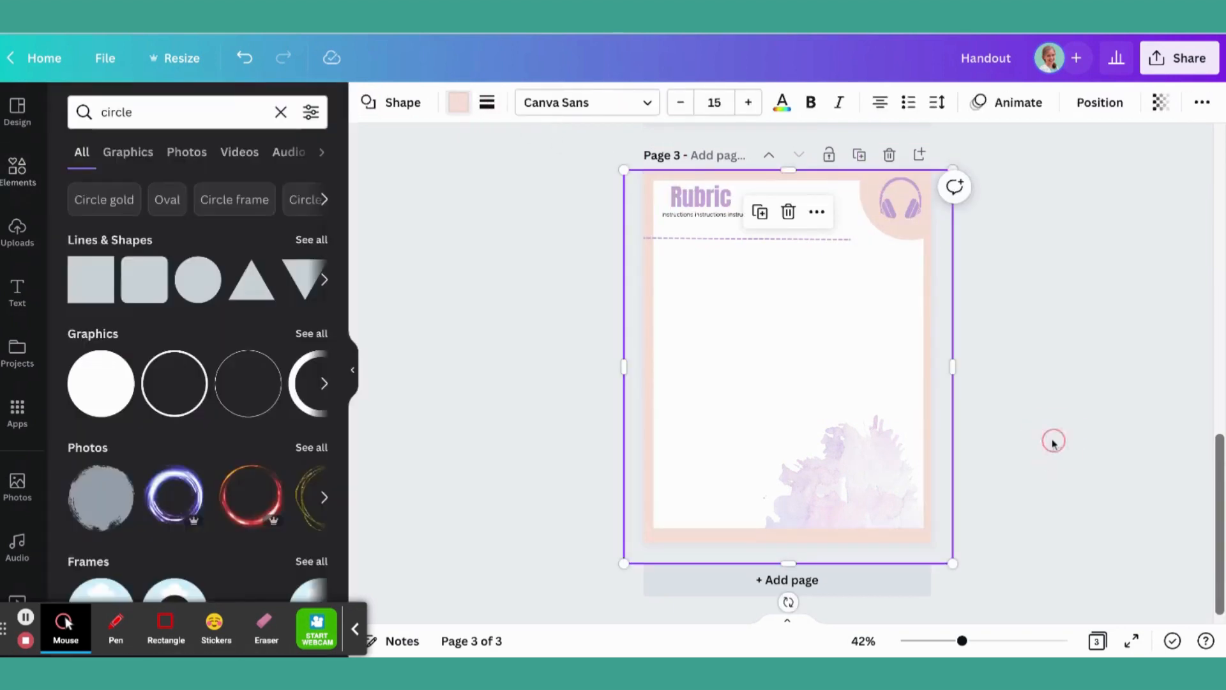
Shorten the Rubric page's dashed divider so it starts at the border's inner edge, and move it up slightly closer to the subtitle
left_click(711, 241)
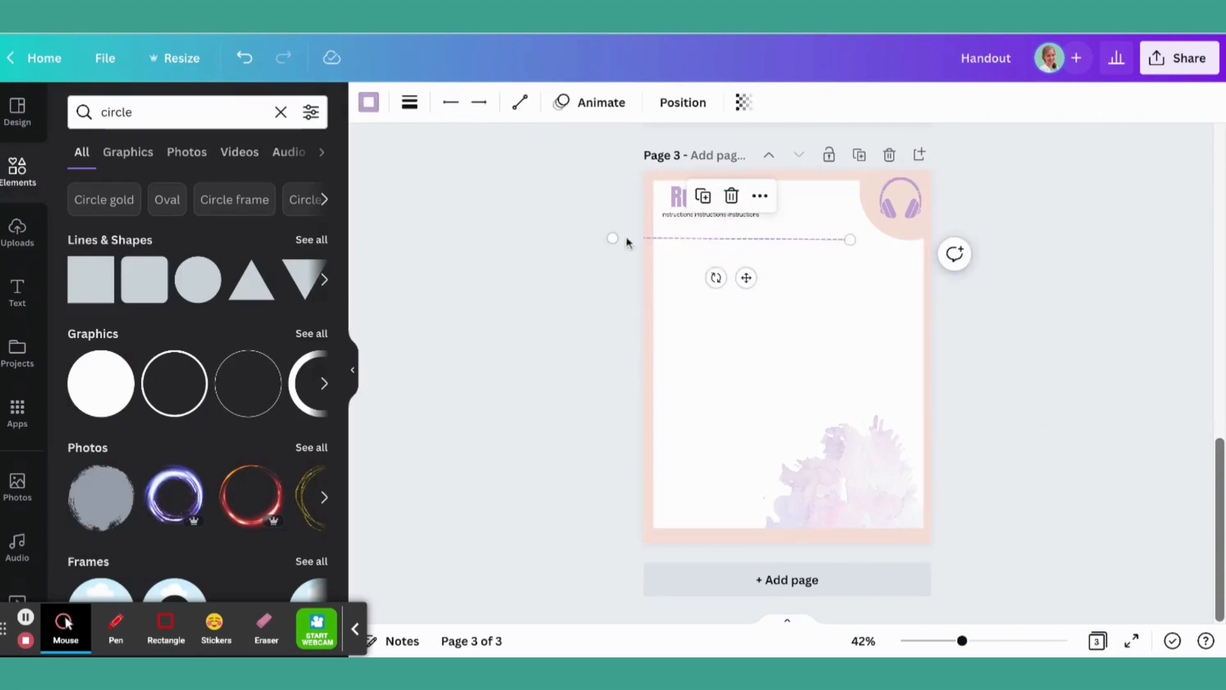
left_click_drag(613, 239, 656, 231)
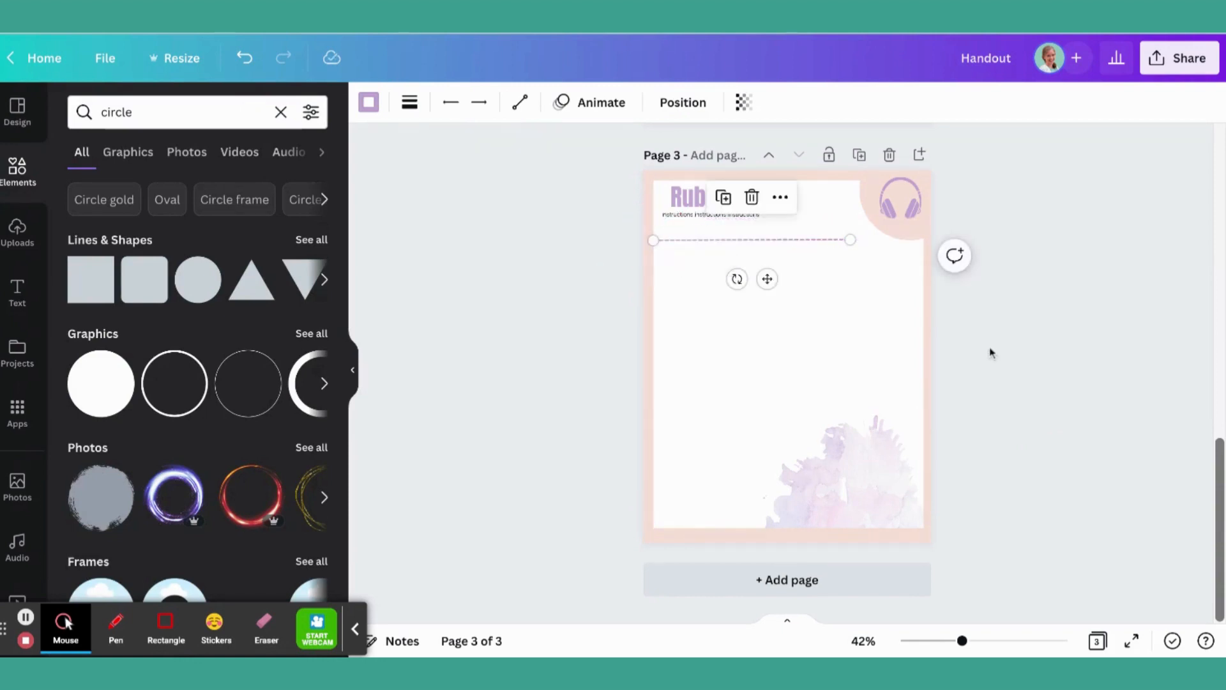
left_click(1024, 399)
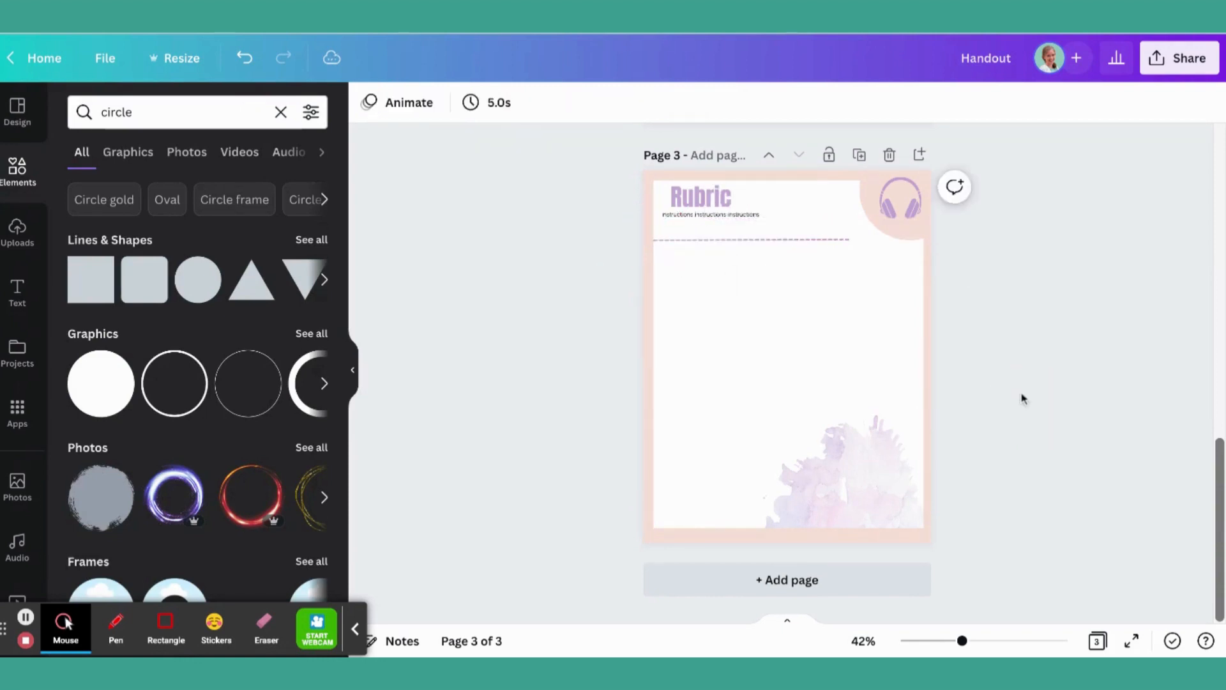
left_click(786, 244)
left_click_drag(785, 241, 785, 233)
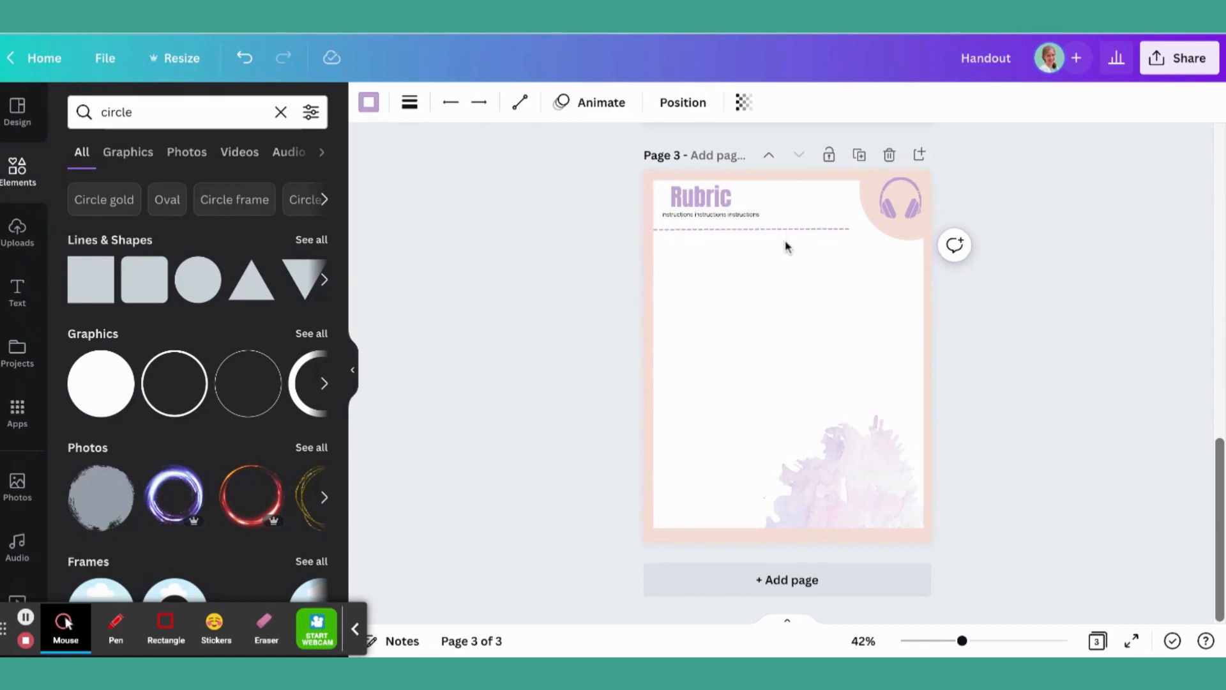
left_click(999, 373)
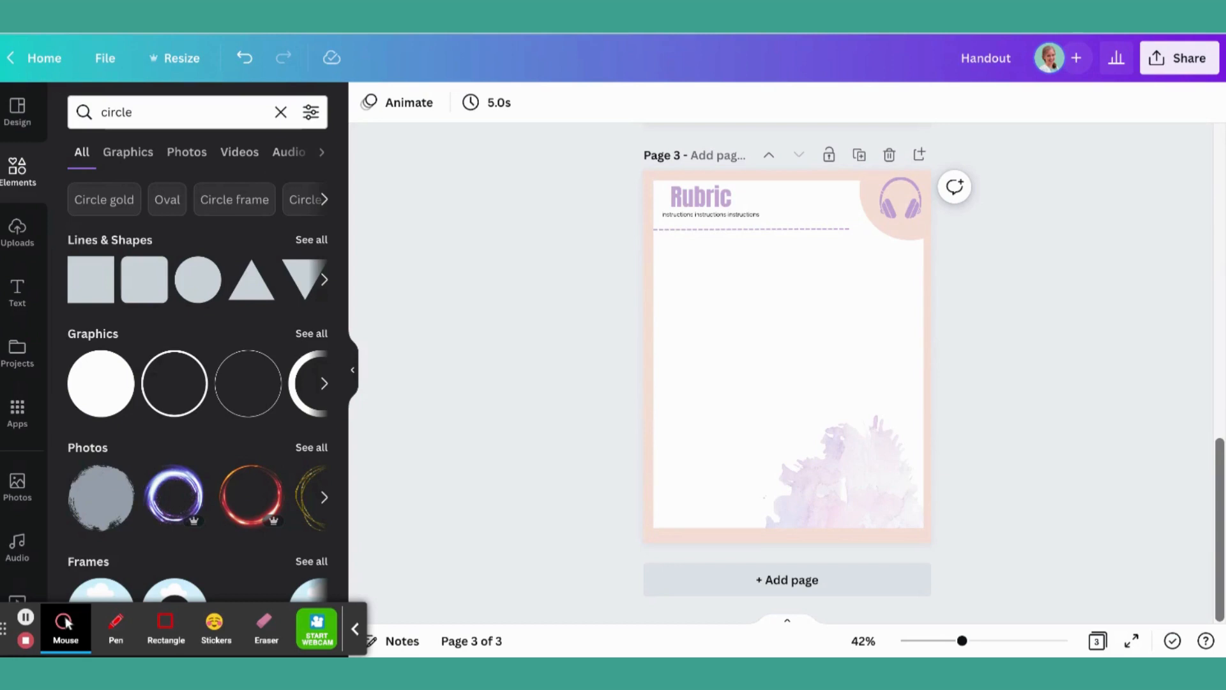
Review the handout pages, checking the first page's title and subtitle fonts, watercolor transparency and headphones graphic
scroll(787, 372, "up", 10)
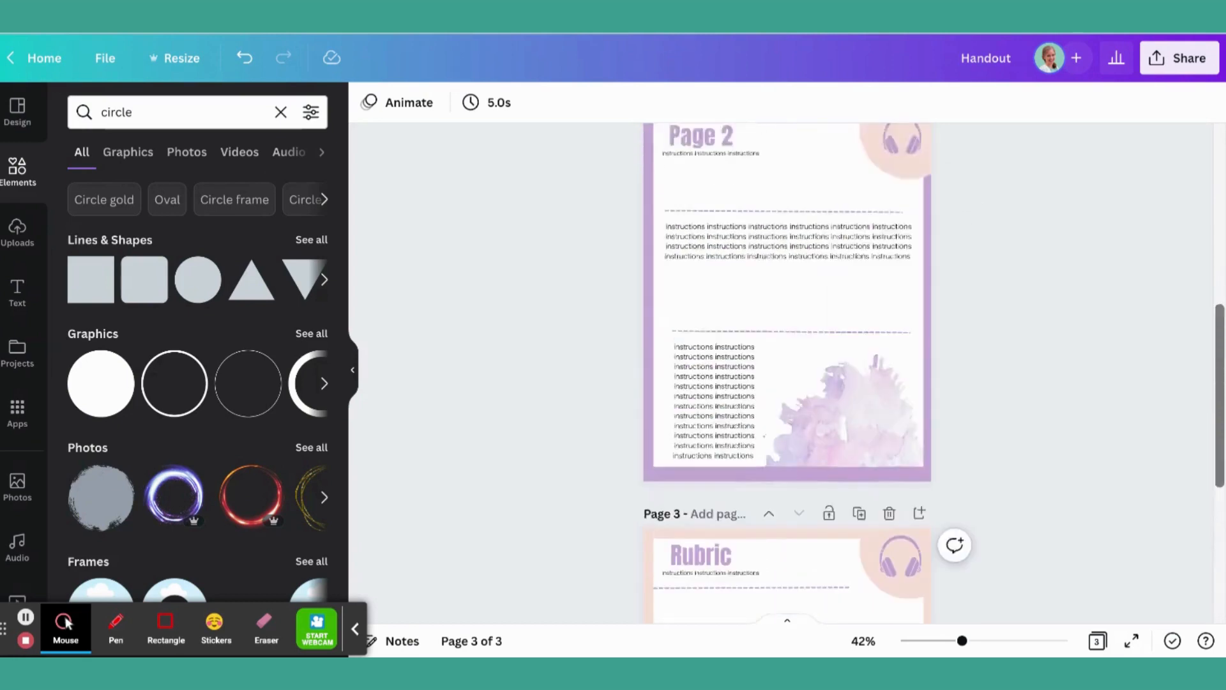
scroll(787, 372, "up", 1)
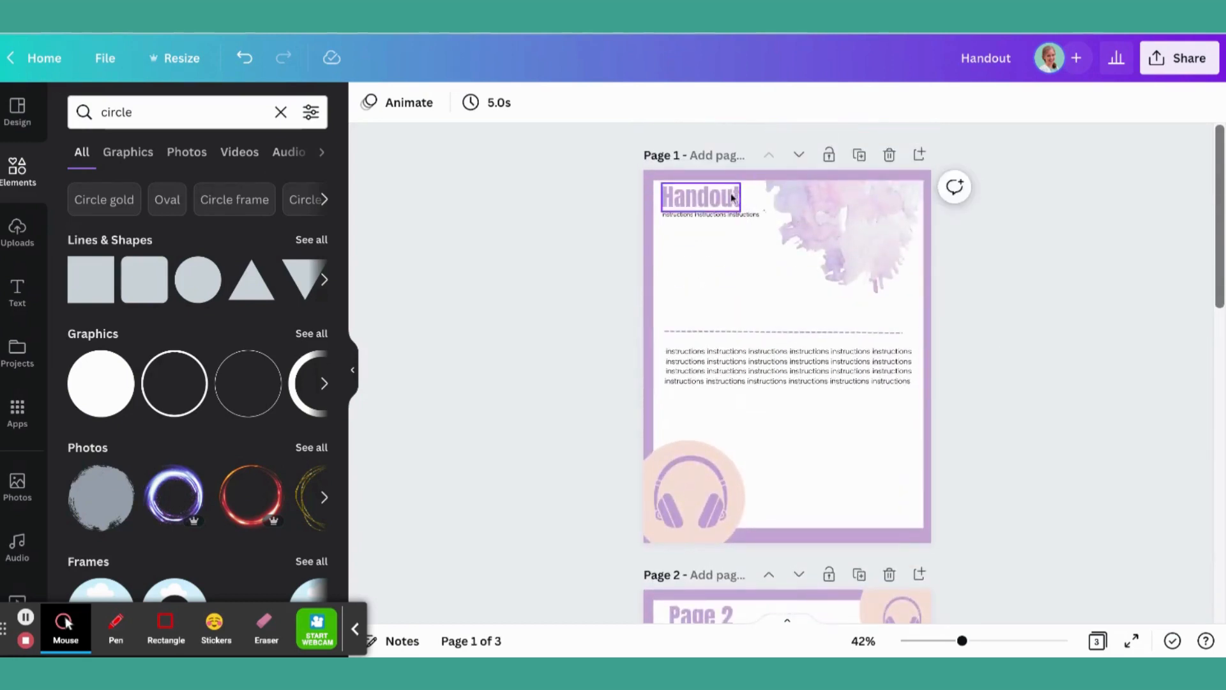
left_click(723, 199)
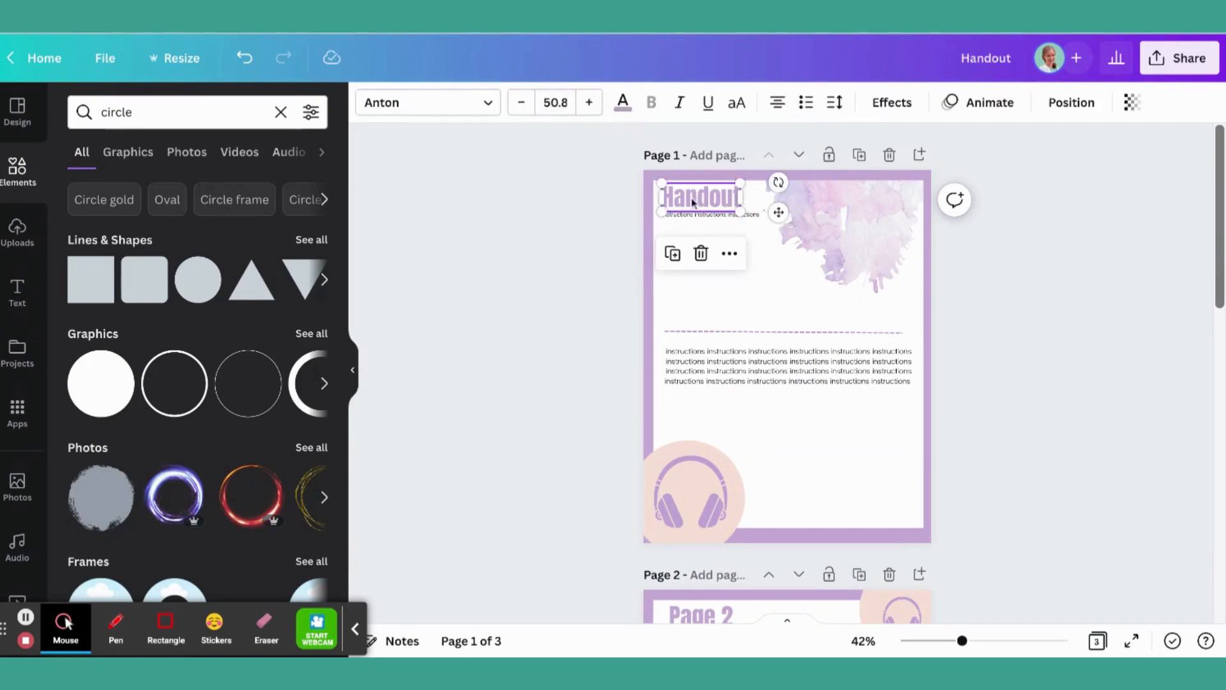
left_click(723, 220)
left_click(721, 217)
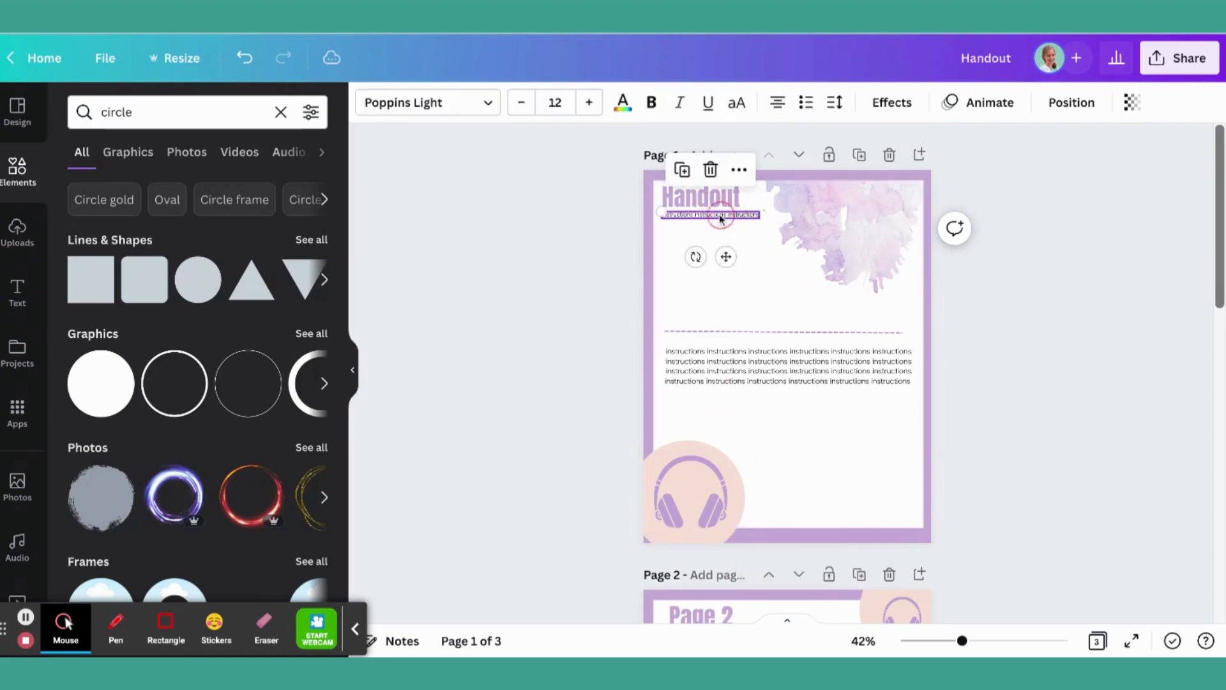
left_click(841, 228)
left_click(766, 103)
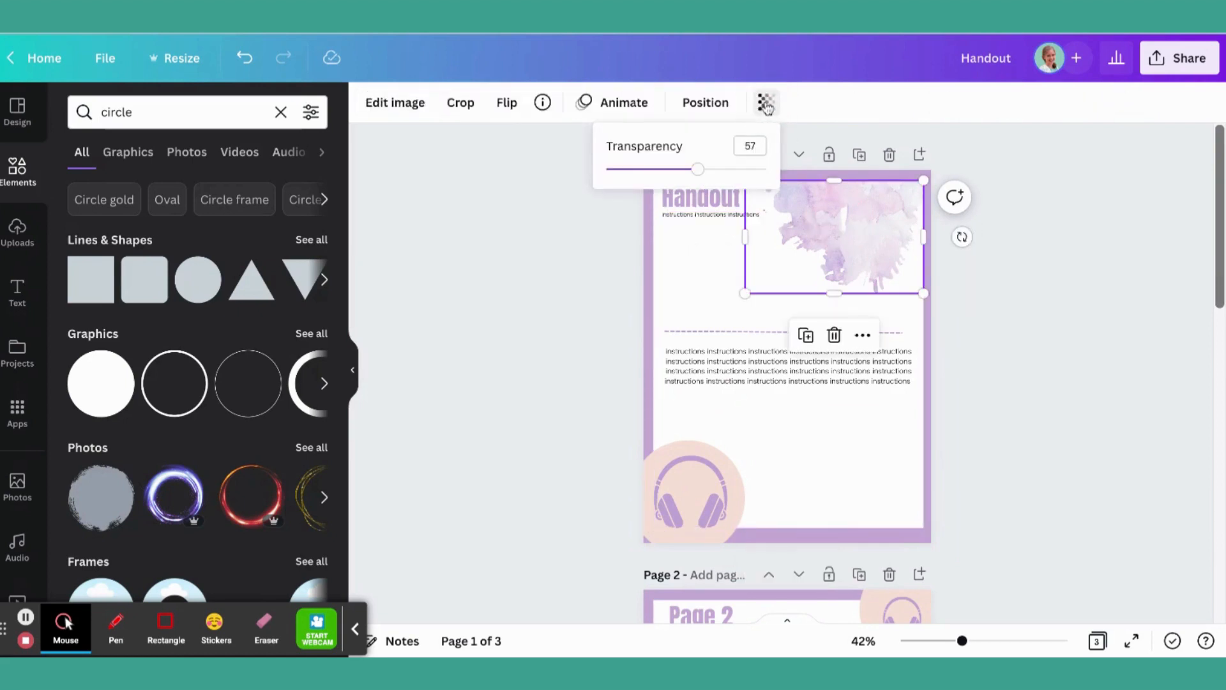
left_click(1020, 378)
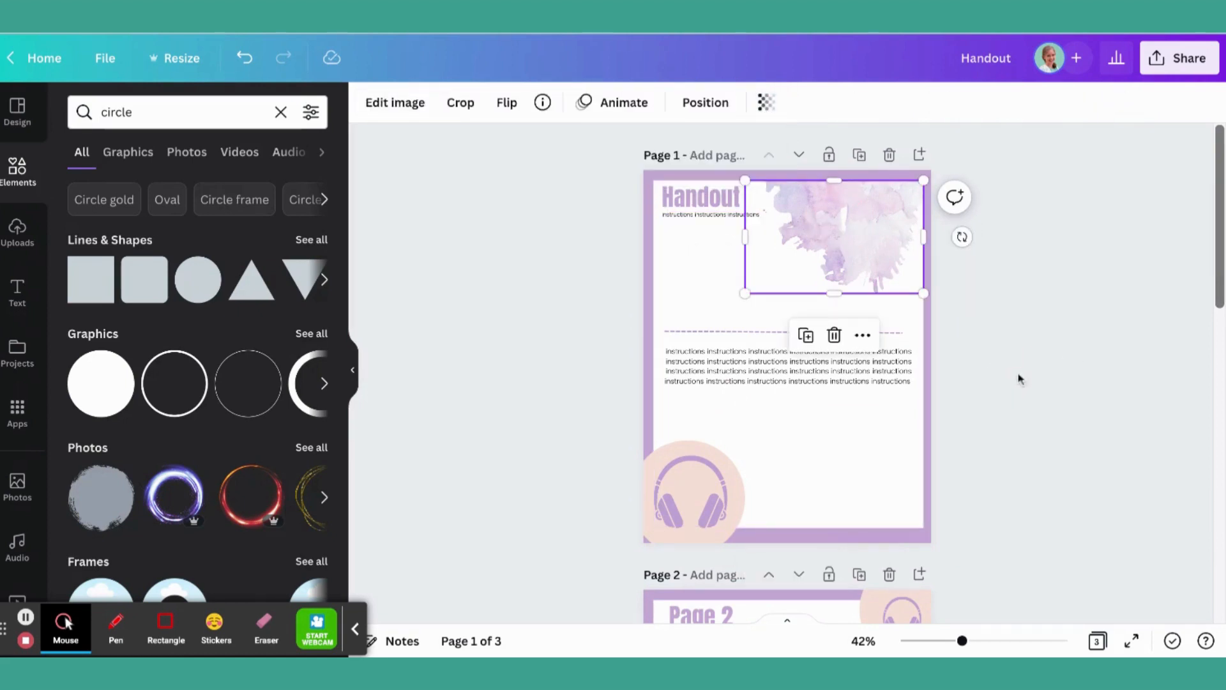
left_click(1035, 233)
left_click(705, 507)
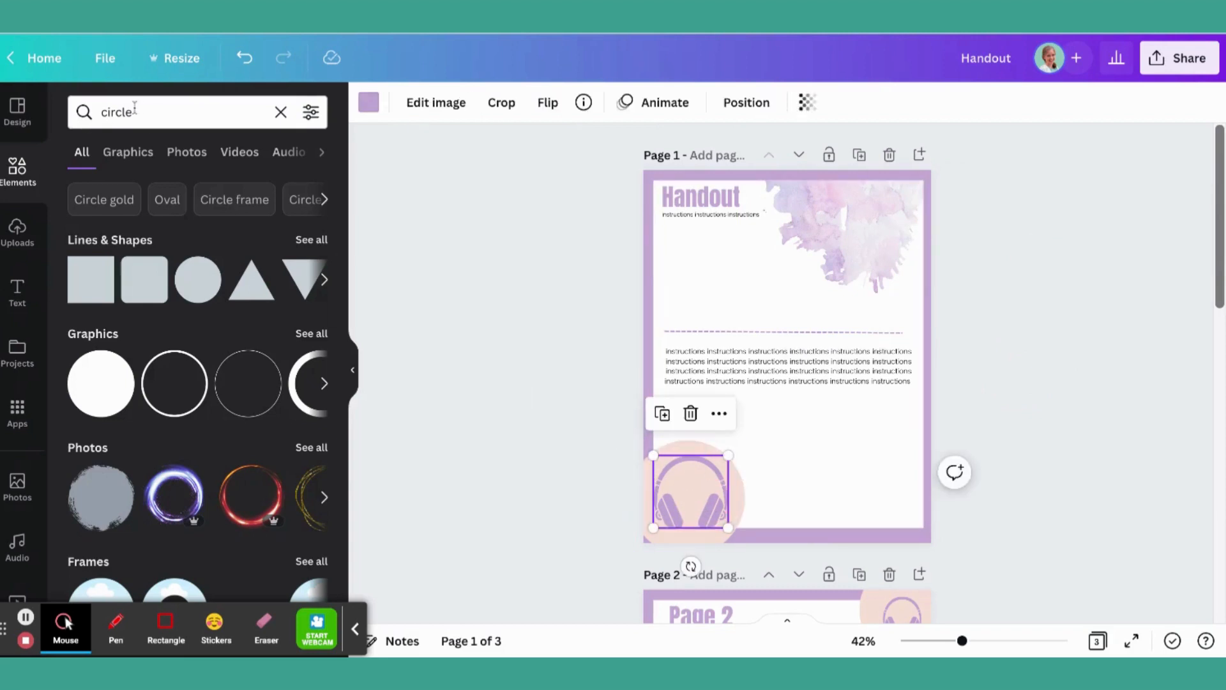
left_click(84, 111)
left_click(450, 249)
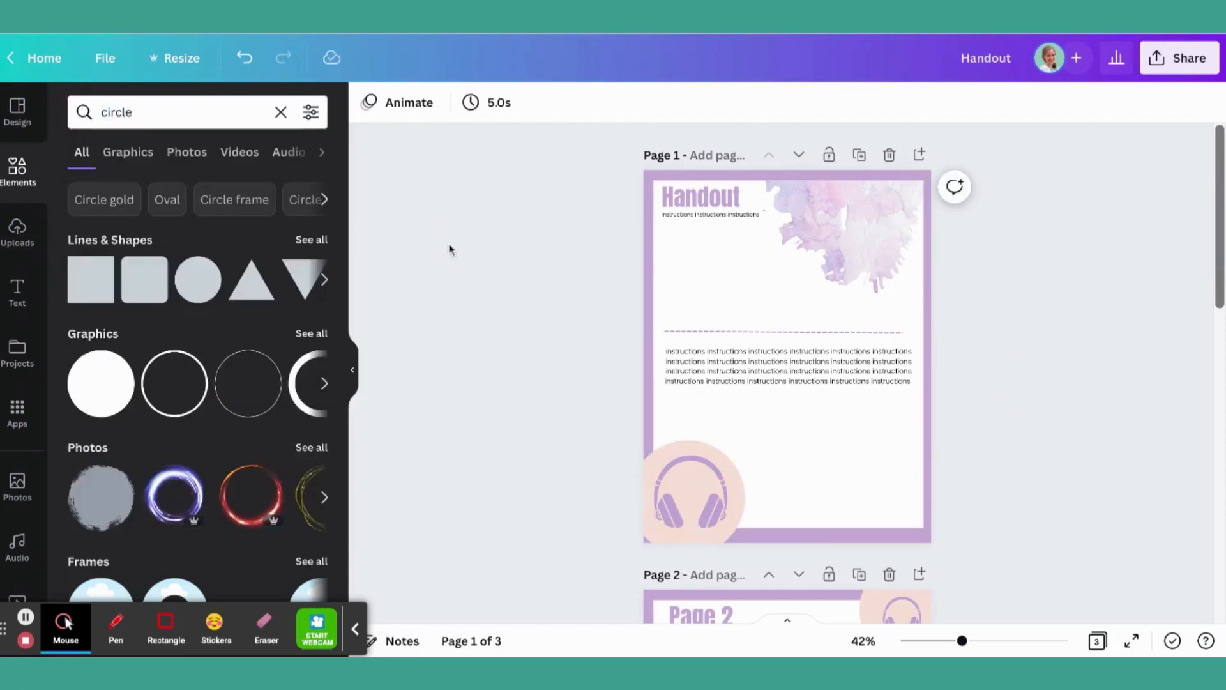
scroll(1013, 379, "down", 10)
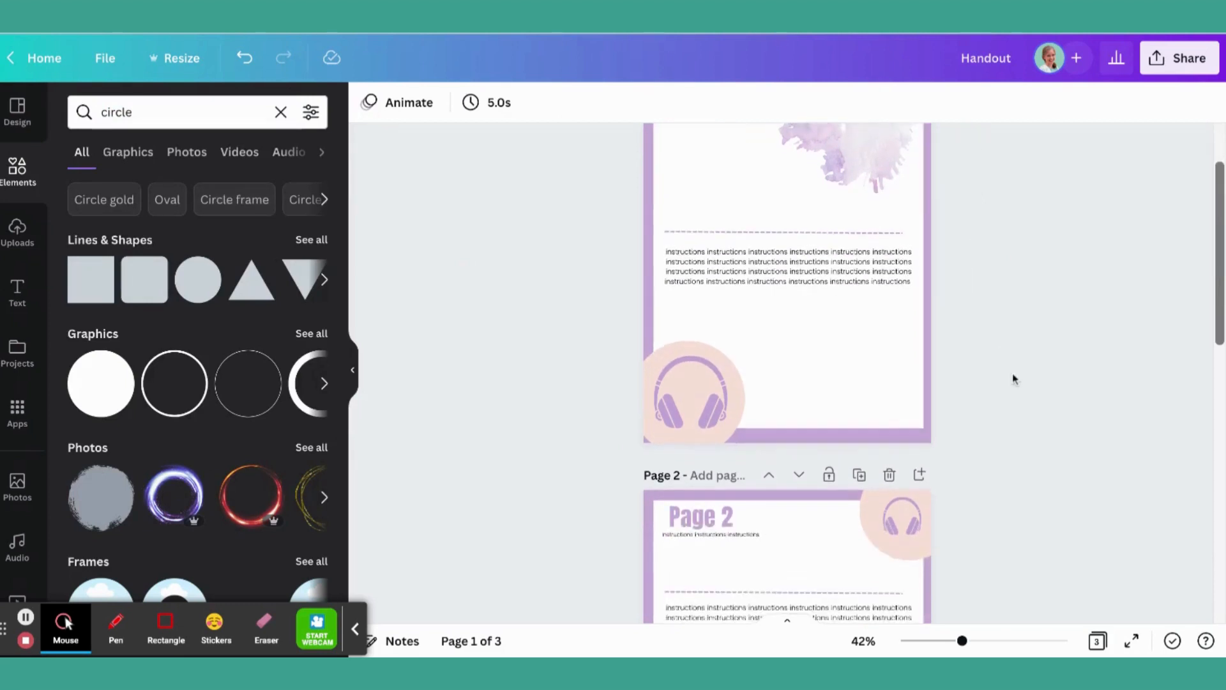
scroll(1013, 373, "up", 10)
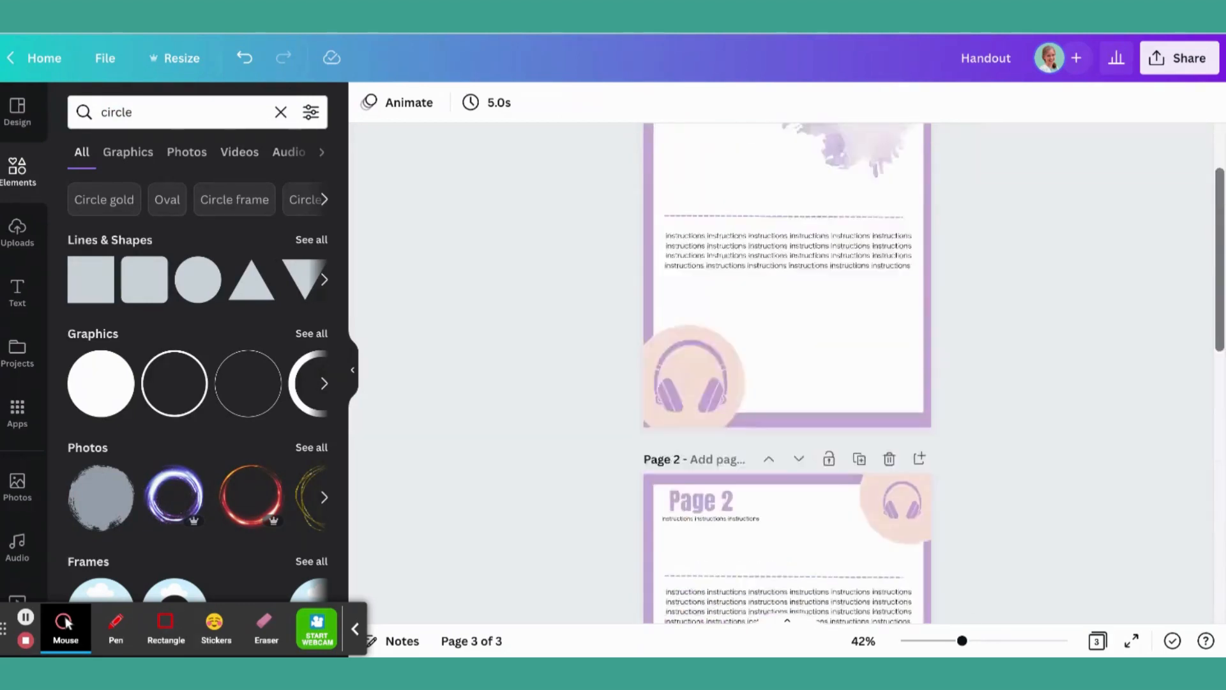